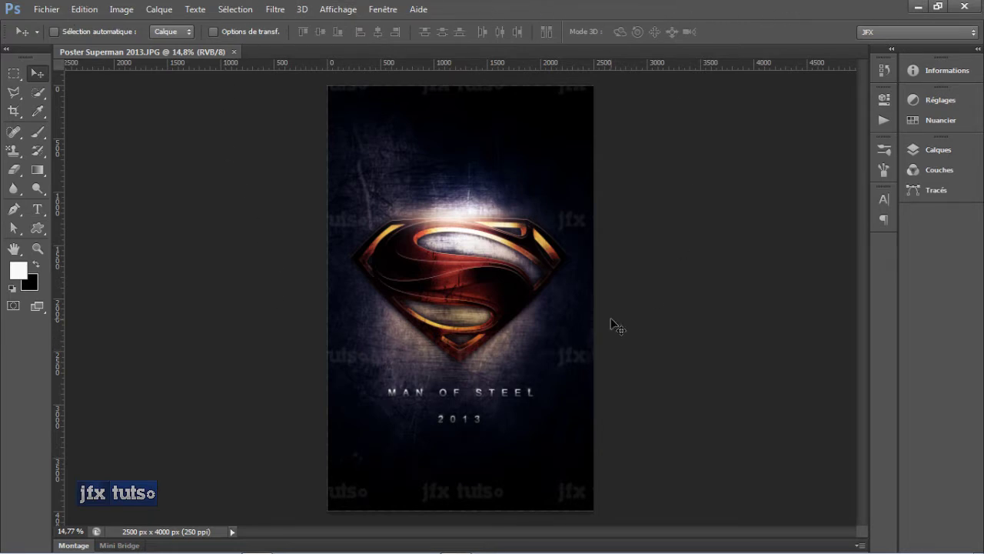
Step: Open the Interface preferences and try the darkest colour theme, followed by the second-darkest one
{"action": "left_click", "coordinate": [80, 16]}
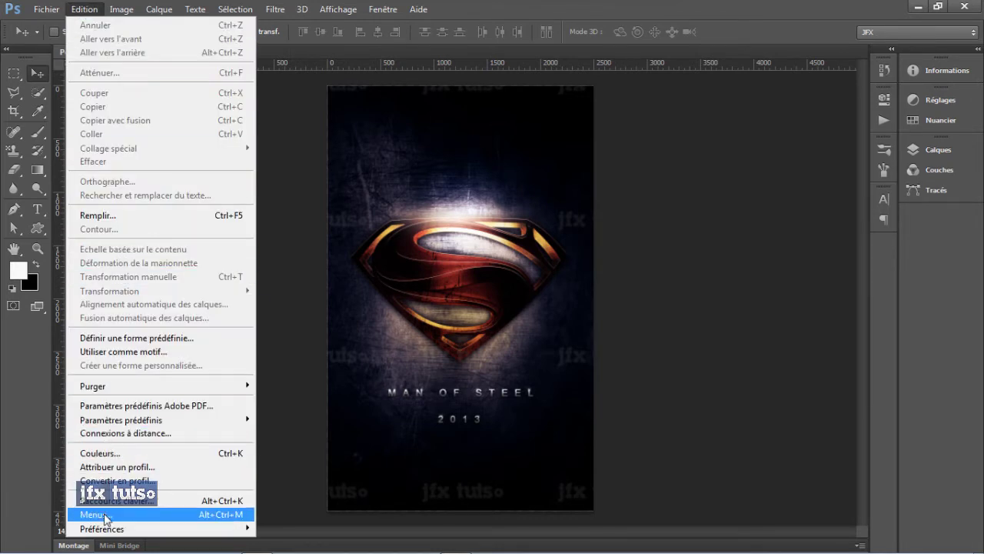
{"action": "mouse_move", "coordinate": [110, 530]}
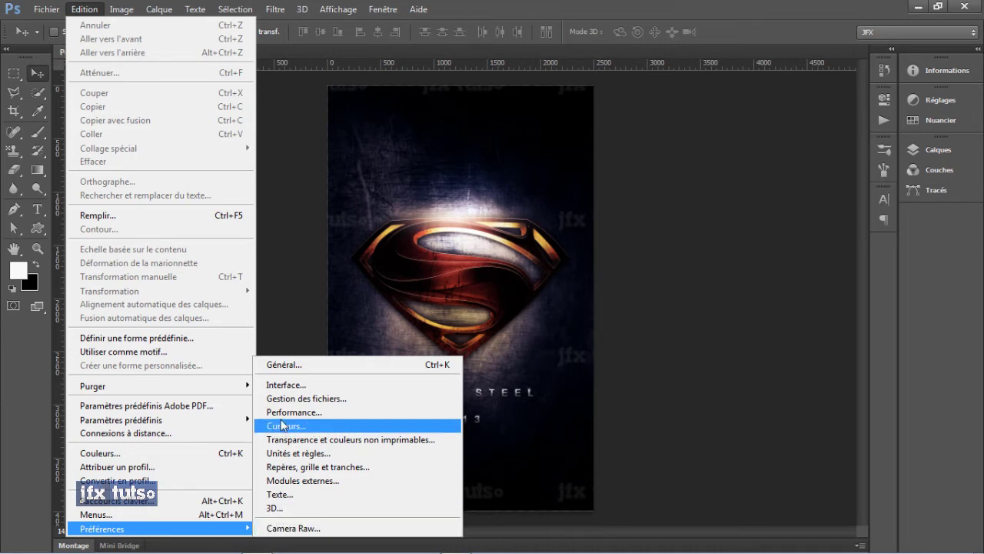
{"action": "left_click", "coordinate": [289, 391]}
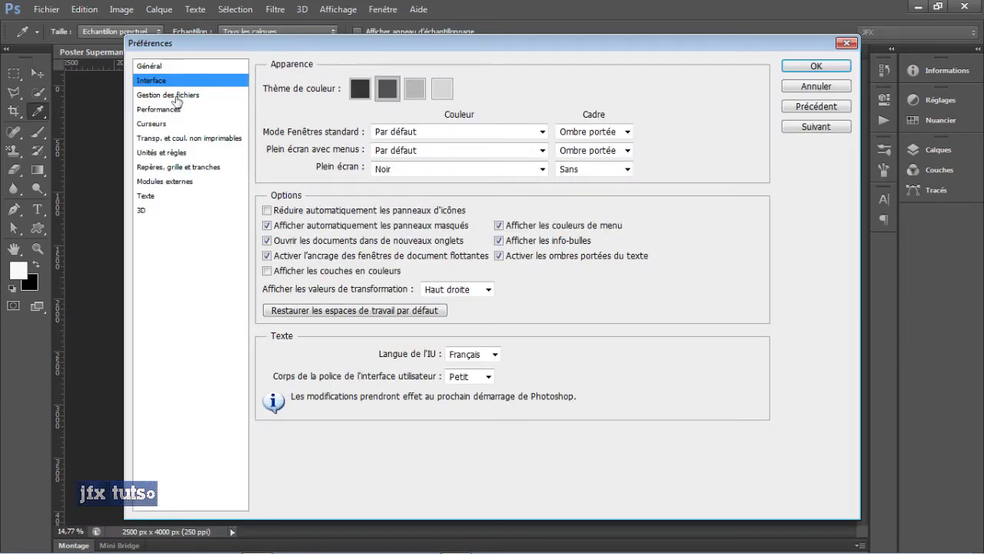
{"action": "left_click_drag", "start_coordinate": [354, 36], "coordinate": [397, 26]}
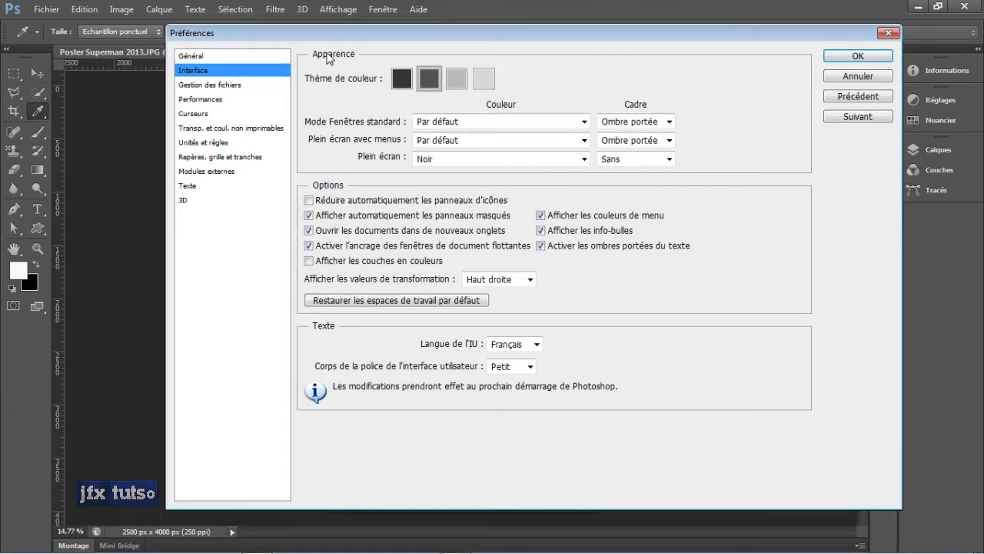
{"action": "left_click", "coordinate": [403, 81]}
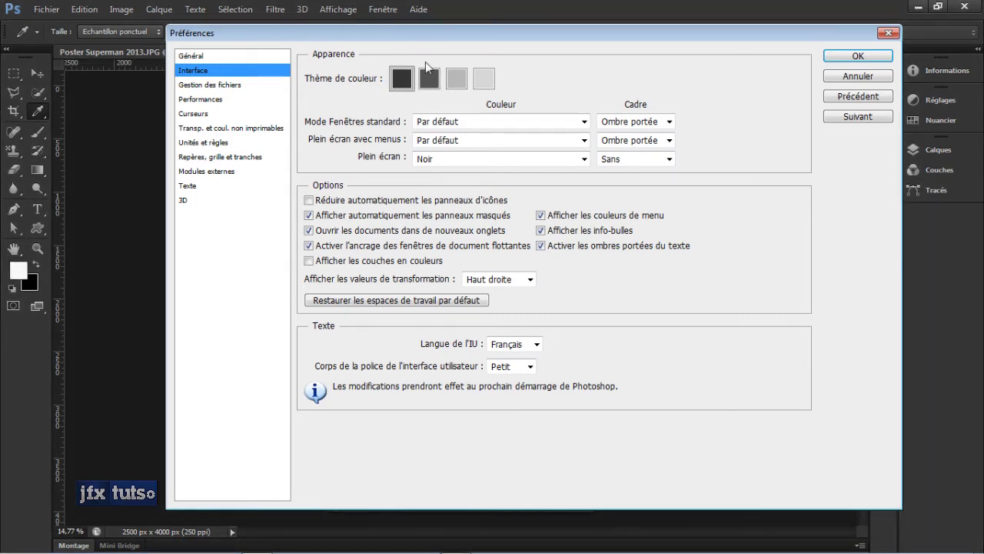
{"action": "left_click", "coordinate": [428, 80]}
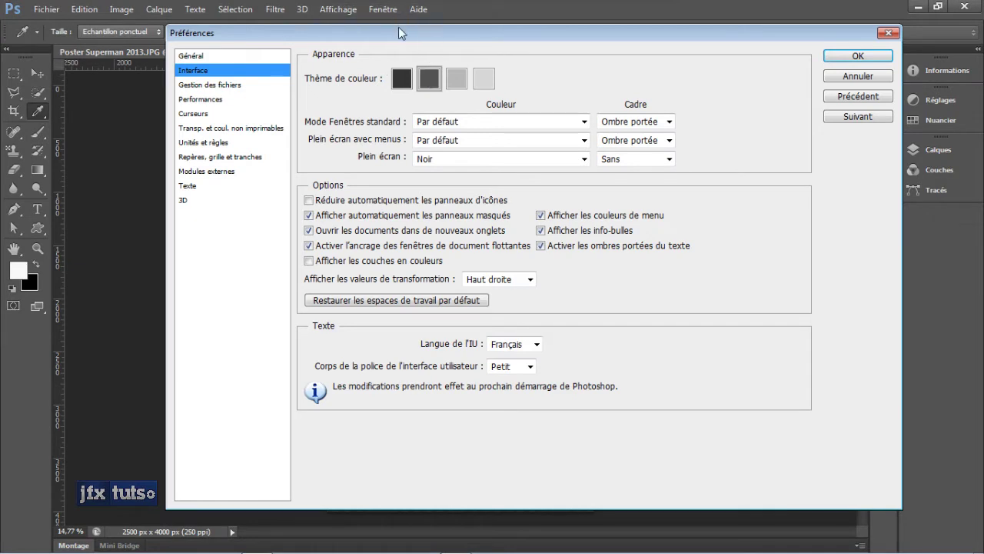
Step: Compare the two light colour themes with the darker ones and select the lightest gray theme
{"action": "left_click", "coordinate": [460, 85]}
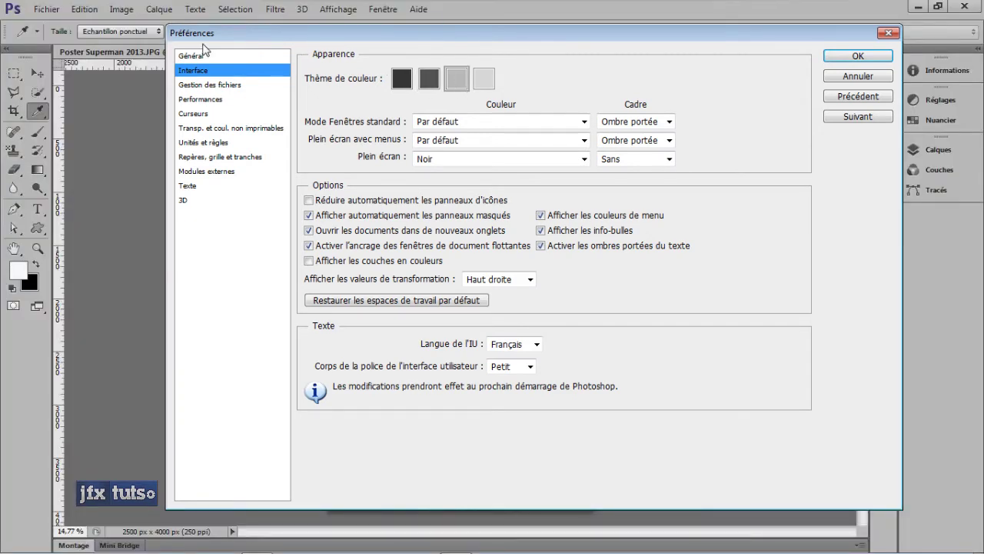
{"action": "left_click", "coordinate": [483, 79]}
{"action": "left_click", "coordinate": [459, 80]}
{"action": "left_click", "coordinate": [483, 78]}
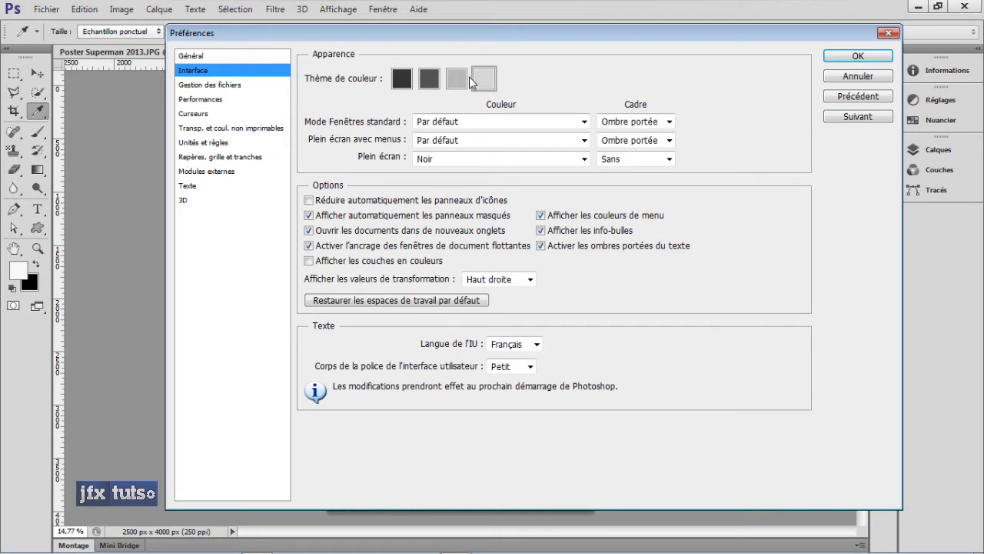
{"action": "left_click", "coordinate": [464, 80]}
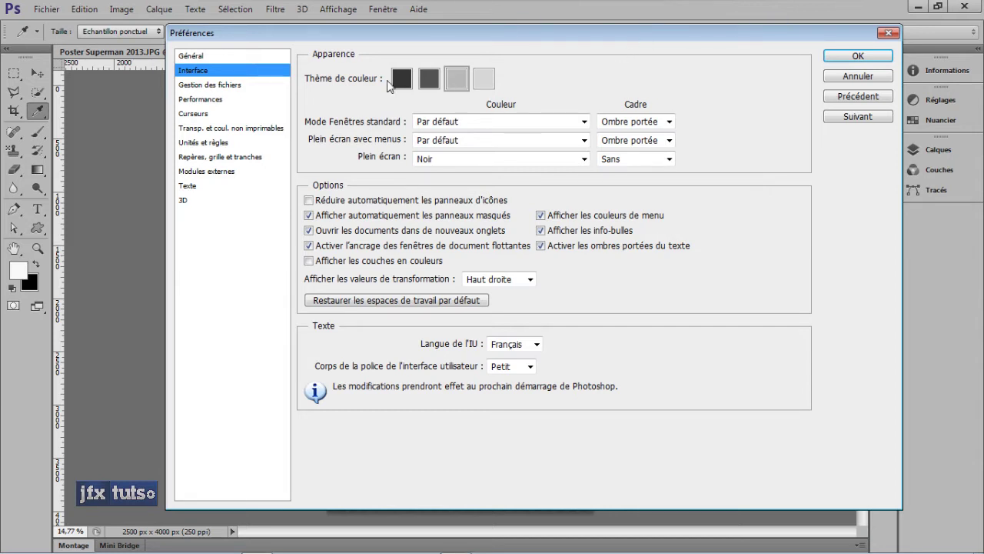
{"action": "left_click", "coordinate": [429, 79]}
{"action": "left_click", "coordinate": [456, 77]}
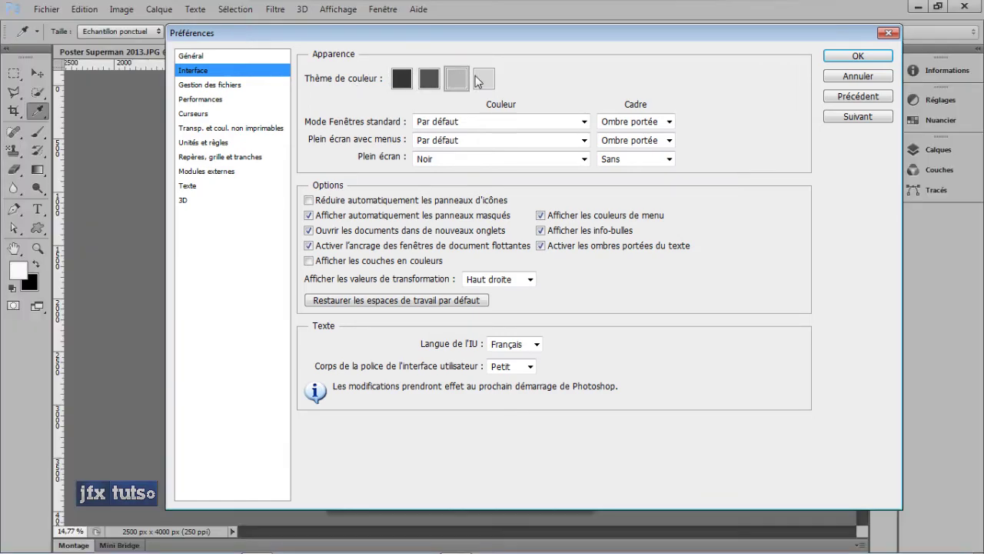
{"action": "left_click", "coordinate": [483, 78]}
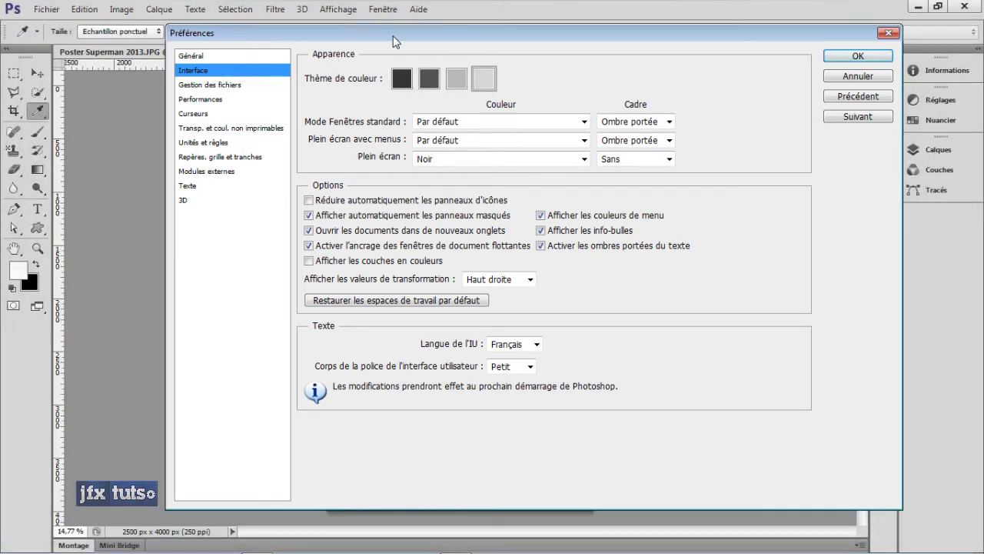
Step: Try Noir as the background colour for the standard window mode, then restore Par défaut
{"action": "left_click_drag", "start_coordinate": [215, 28], "coordinate": [257, 65]}
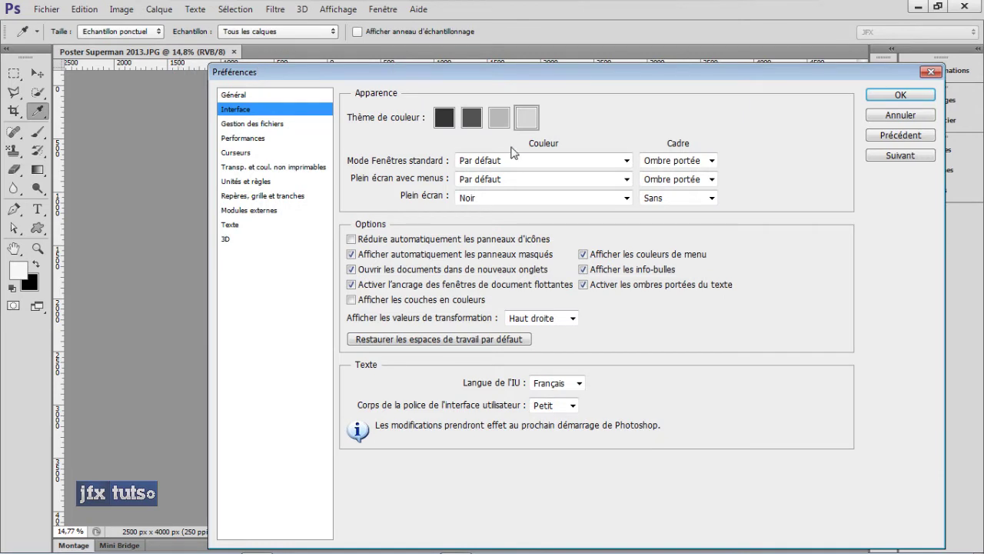
{"action": "left_click", "coordinate": [573, 162]}
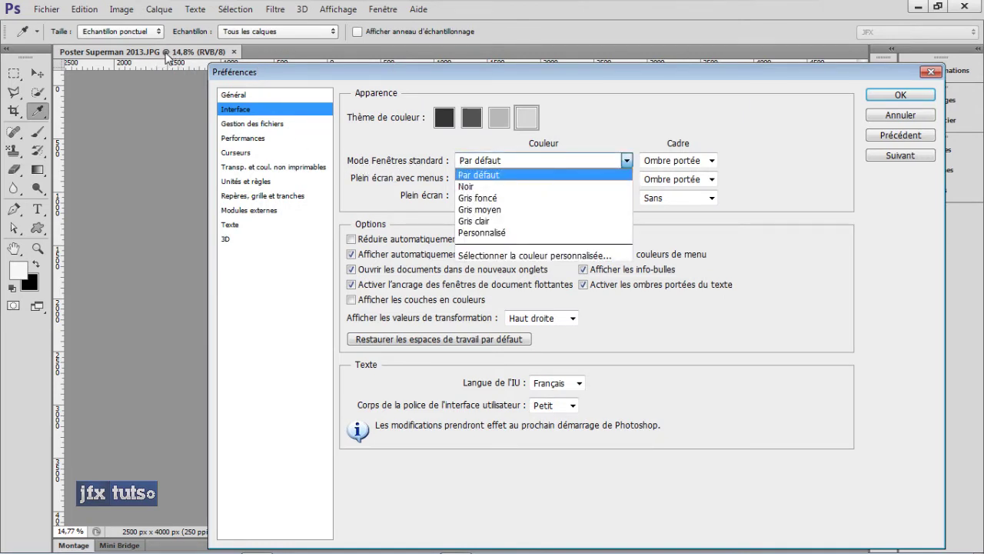
{"action": "left_click", "coordinate": [490, 187]}
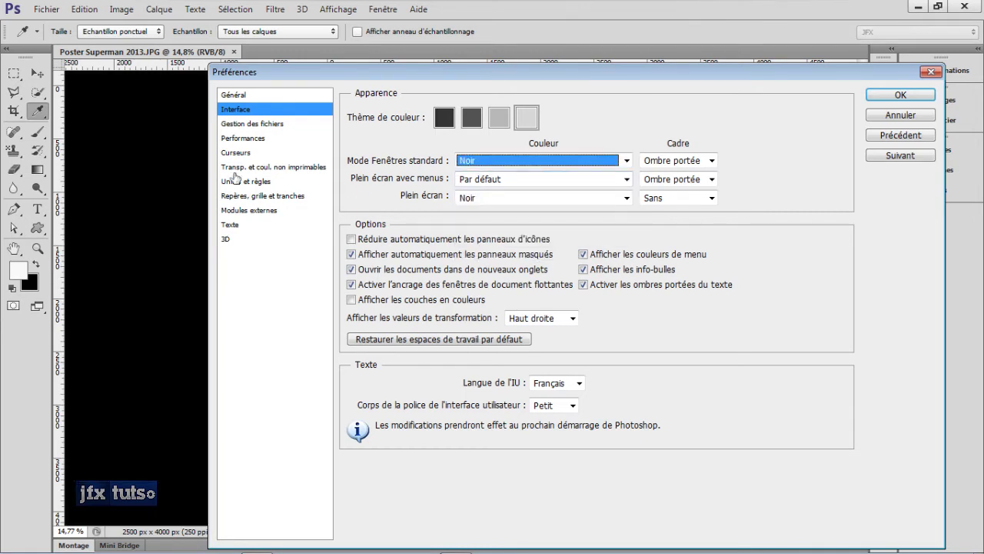
{"action": "left_click", "coordinate": [618, 165]}
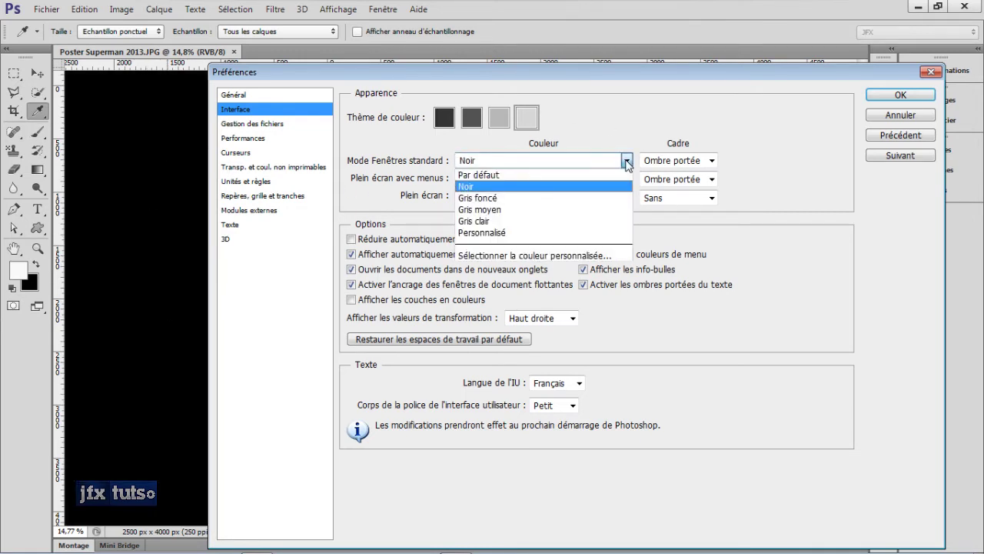
{"action": "left_click", "coordinate": [526, 176]}
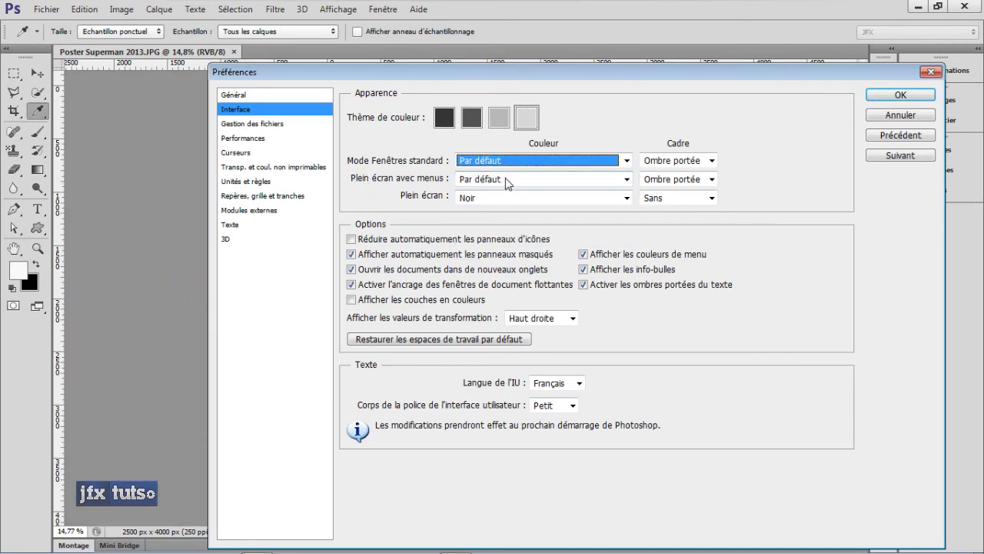
Step: Try Gris foncé for the full-screen-with-menus background, restore Par défaut, and accept the preferences
{"action": "left_click", "coordinate": [561, 183]}
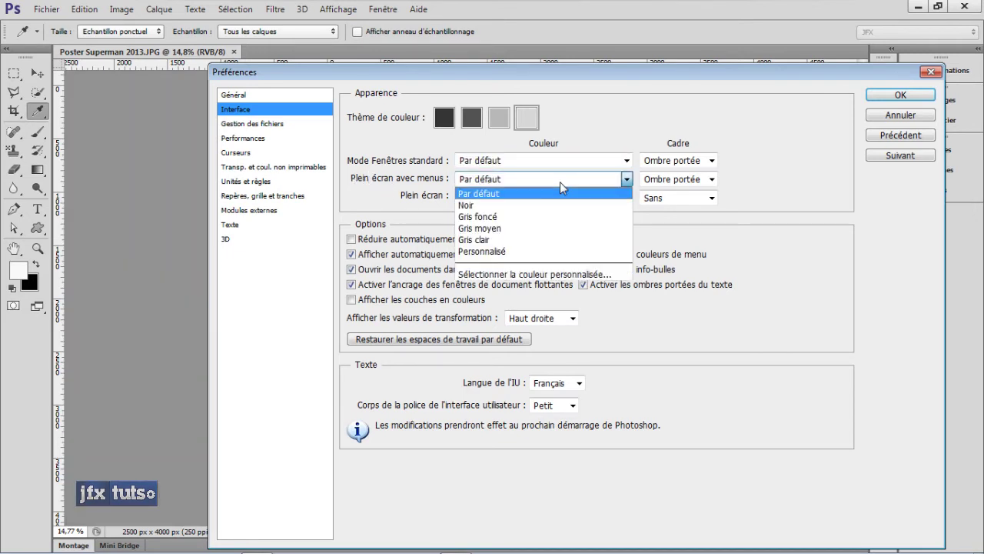
{"action": "left_click", "coordinate": [523, 217]}
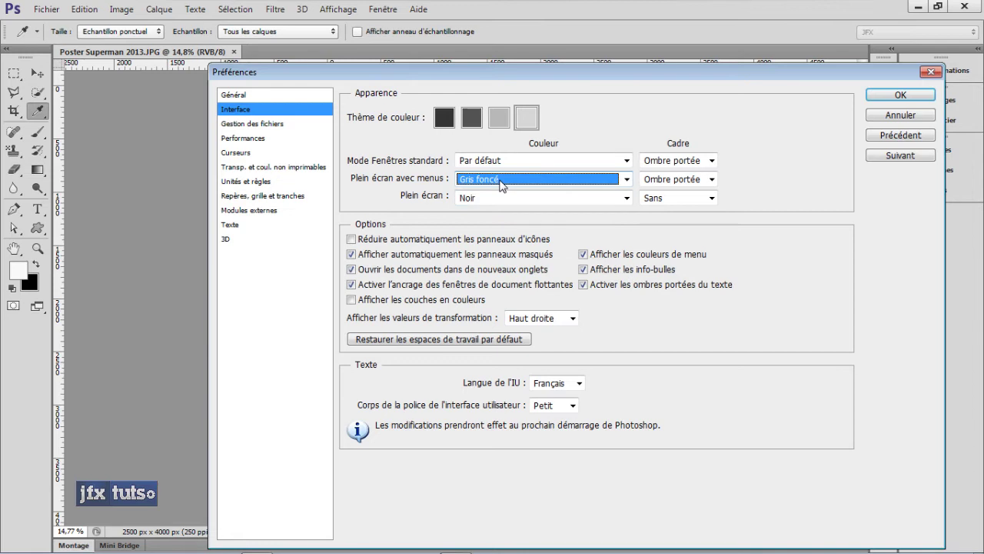
{"action": "left_click", "coordinate": [567, 177]}
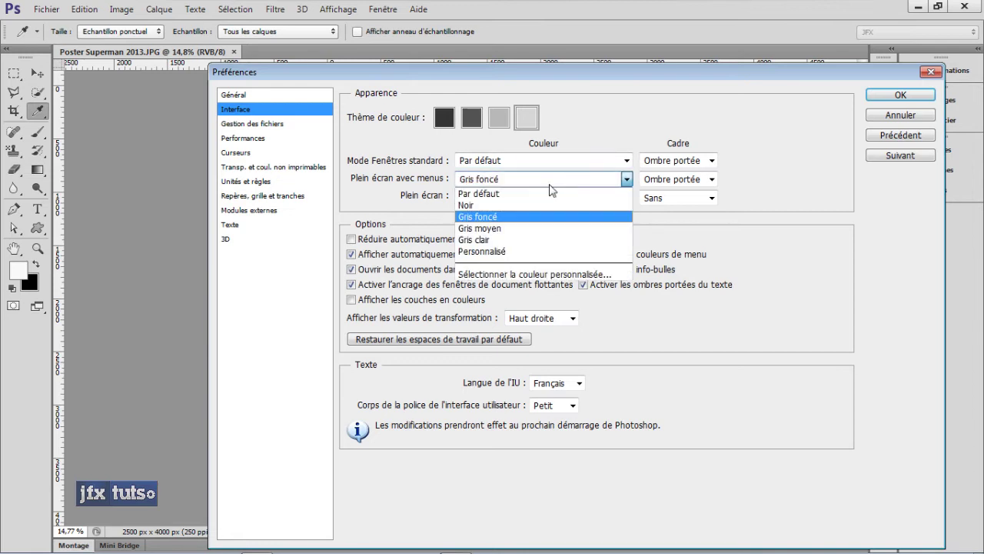
{"action": "left_click", "coordinate": [536, 194]}
{"action": "left_click", "coordinate": [901, 94]}
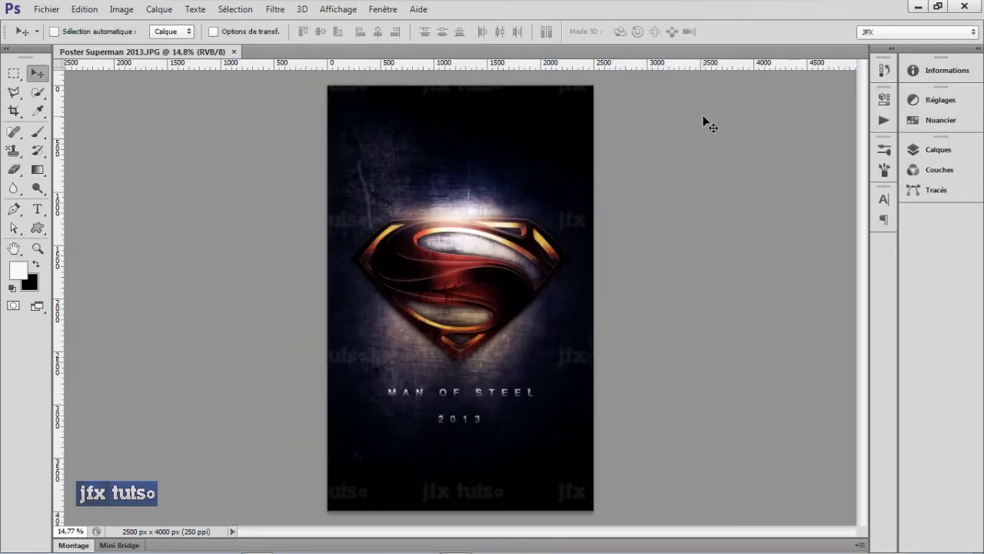
Step: Cycle through the screen modes to check their canvas backgrounds and return to the standard window
{"action": "key", "text": "f"}
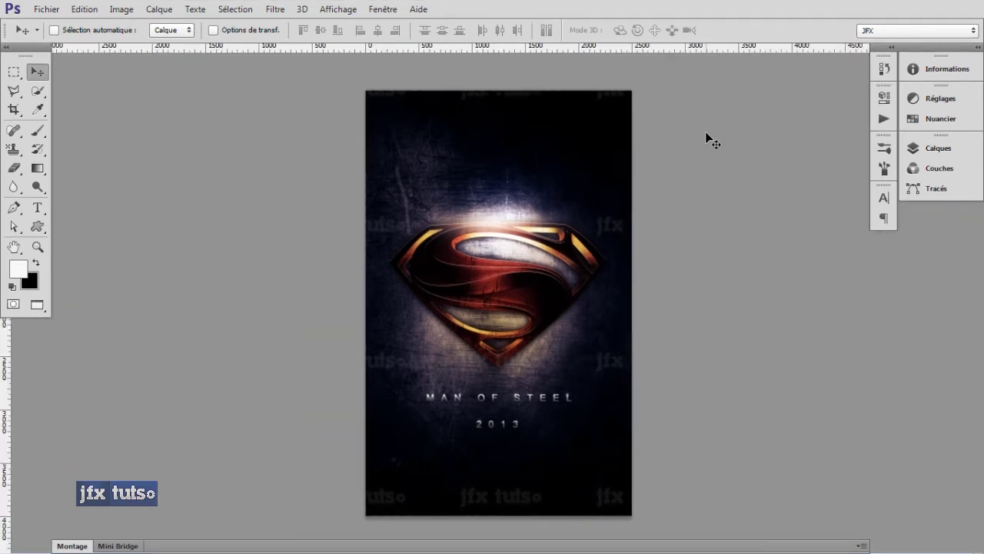
{"action": "key", "text": "f"}
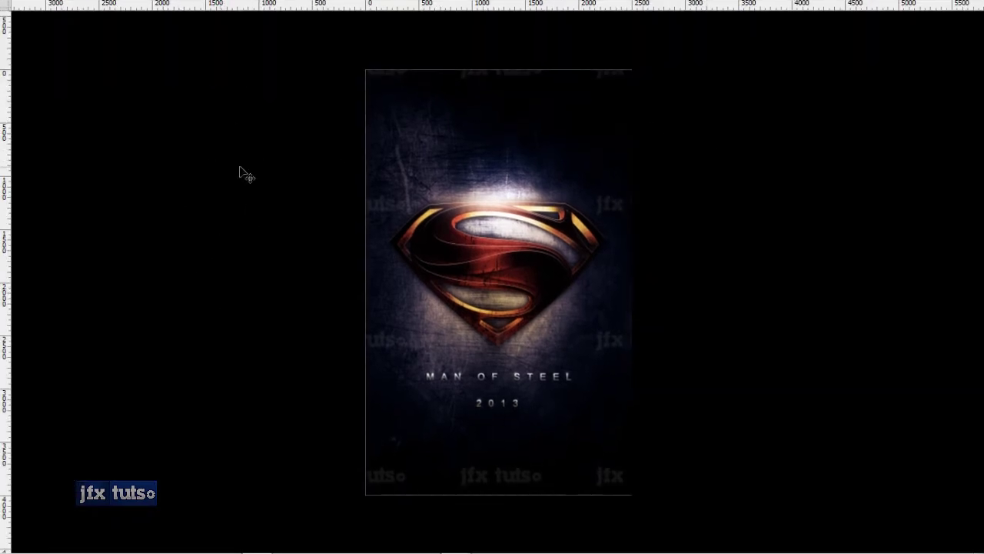
{"action": "key", "text": "f"}
{"action": "key", "text": "f"}
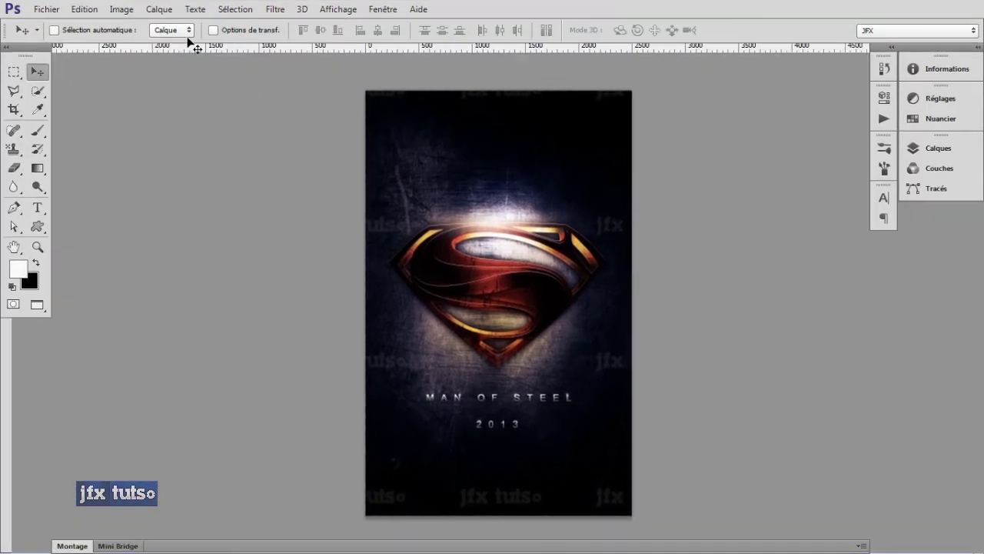
{"action": "key", "text": "f"}
{"action": "key", "text": "f"}
{"action": "key", "text": "f"}
Step: Set the Plein écran background colour to Par défaut in the Interface preferences and apply it
{"action": "left_click", "coordinate": [46, 9]}
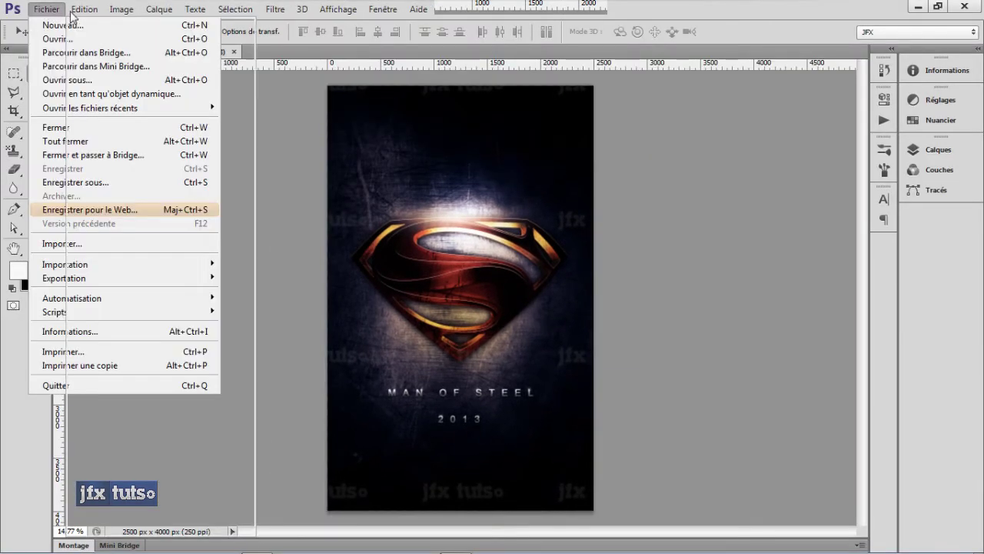
{"action": "mouse_move", "coordinate": [85, 9]}
{"action": "mouse_move", "coordinate": [115, 529]}
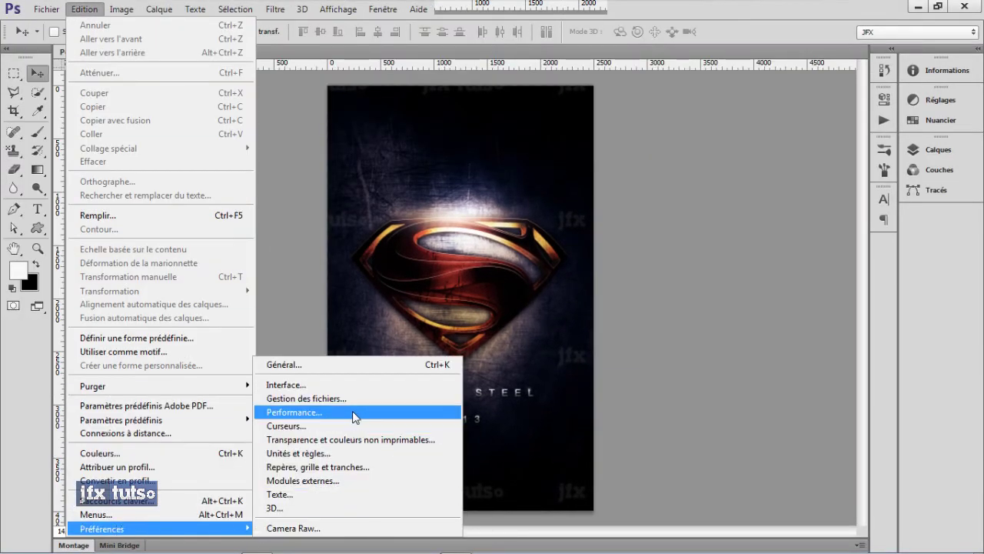
{"action": "left_click", "coordinate": [350, 385]}
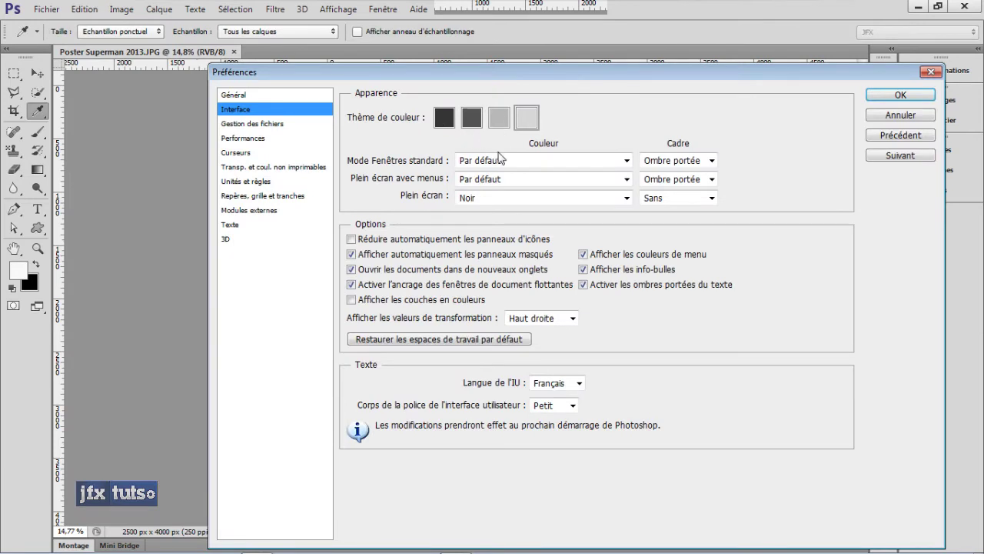
{"action": "left_click", "coordinate": [601, 199]}
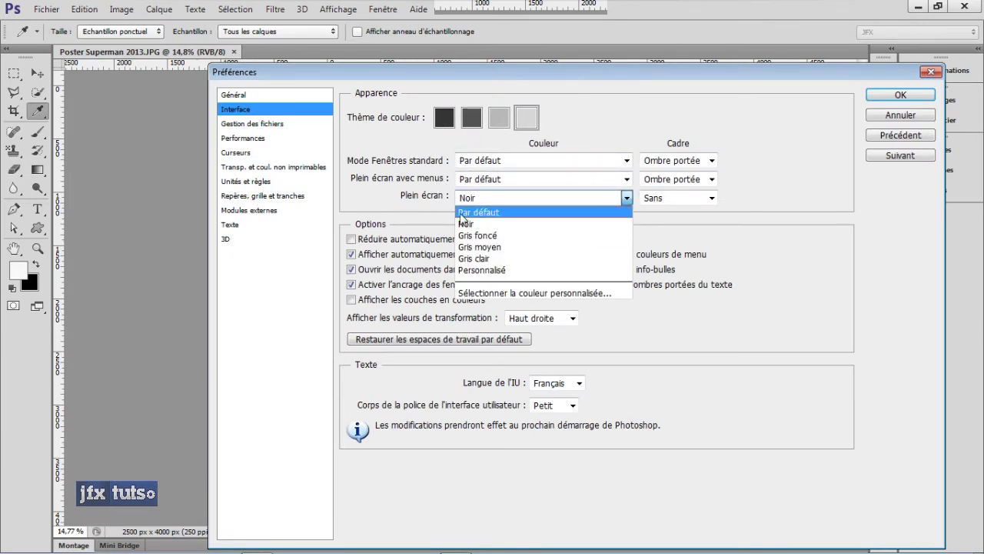
{"action": "left_click", "coordinate": [483, 214]}
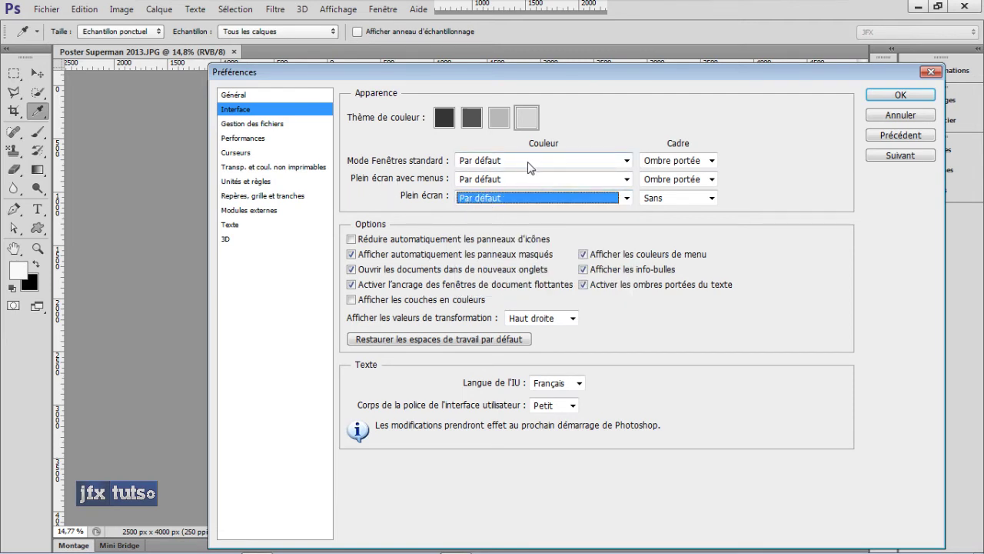
{"action": "left_click", "coordinate": [897, 95]}
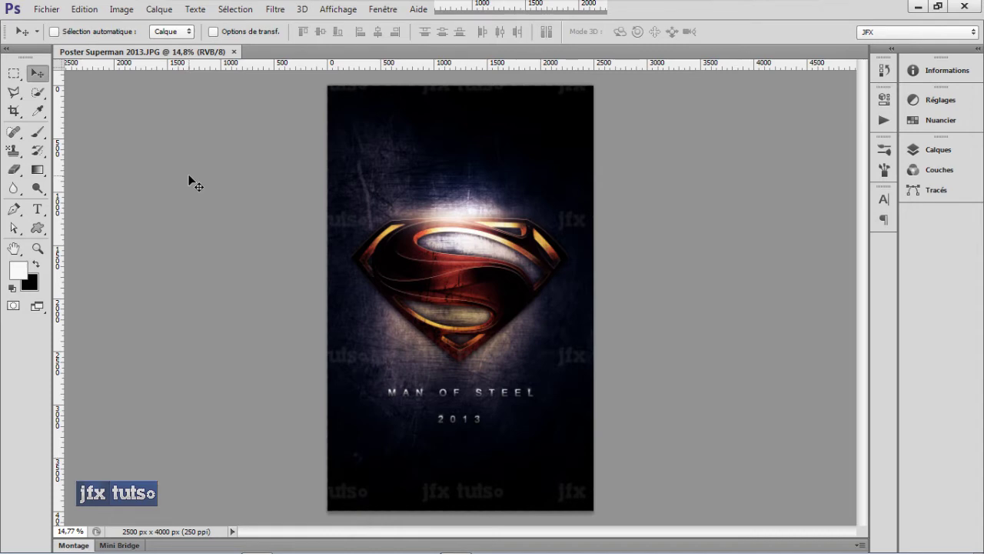
Step: Compare the two dark colour themes in the Interface preferences and apply the darkest one
{"action": "key", "text": "i"}
{"action": "key", "text": "ctrl+k"}
{"action": "left_click", "coordinate": [250, 112]}
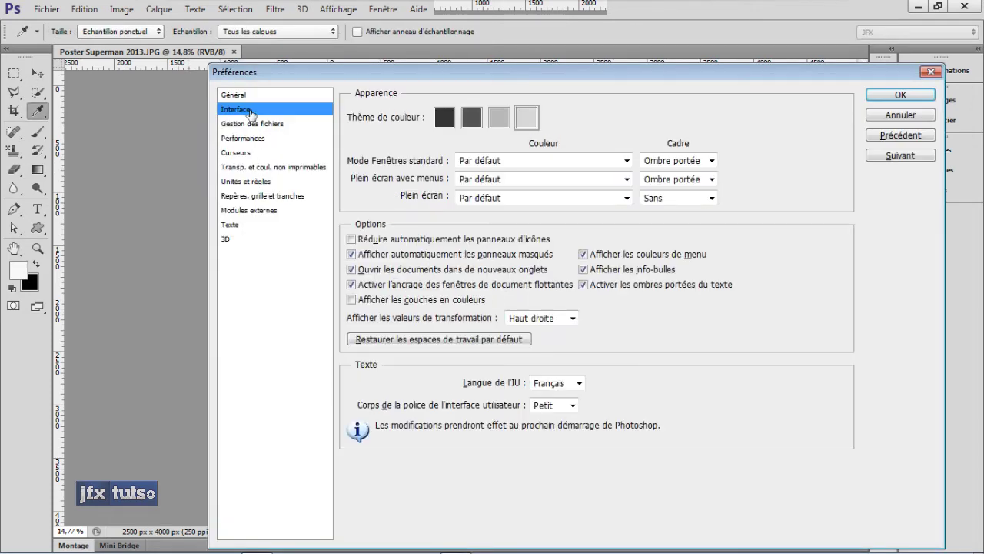
{"action": "left_click", "coordinate": [446, 121]}
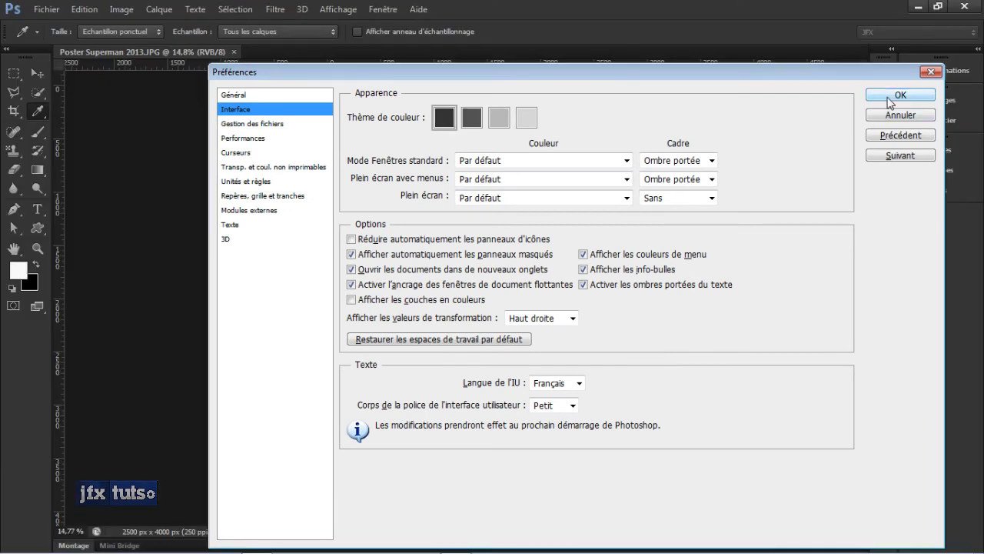
{"action": "left_click", "coordinate": [473, 121]}
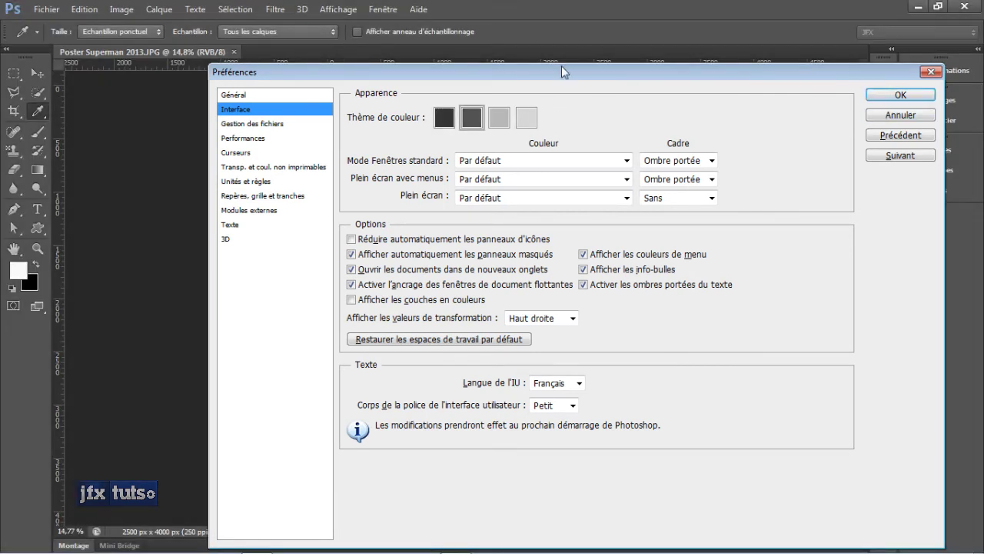
{"action": "left_click", "coordinate": [446, 122]}
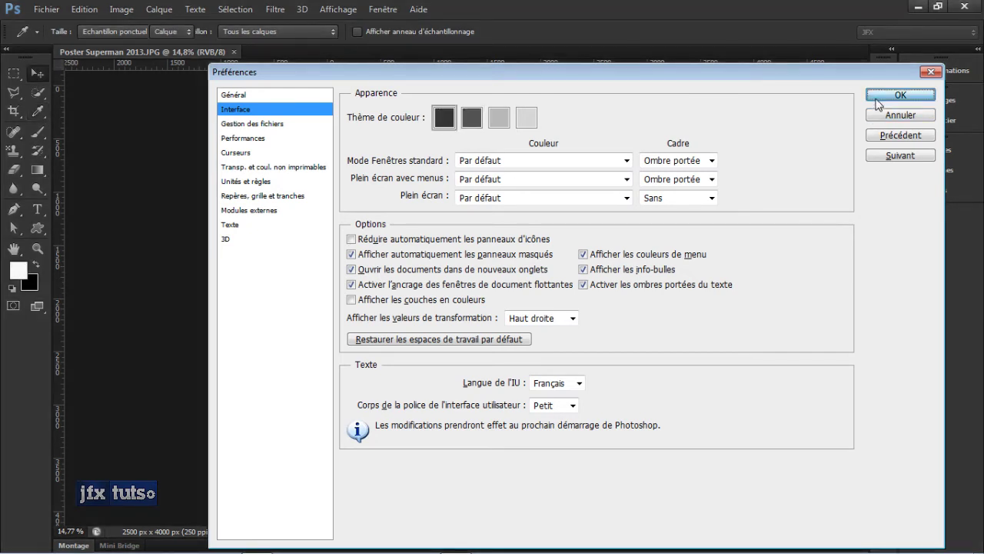
{"action": "left_click", "coordinate": [883, 94]}
{"action": "key", "text": "v"}
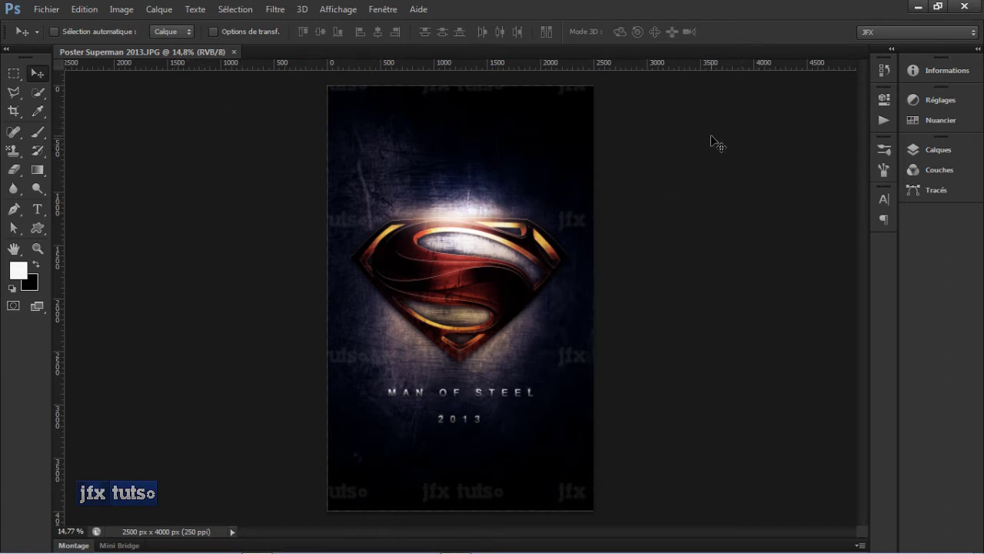
Step: Try Gris foncé and the Personnalisé colour for the canvas background around the poster
{"action": "right_click", "coordinate": [675, 161]}
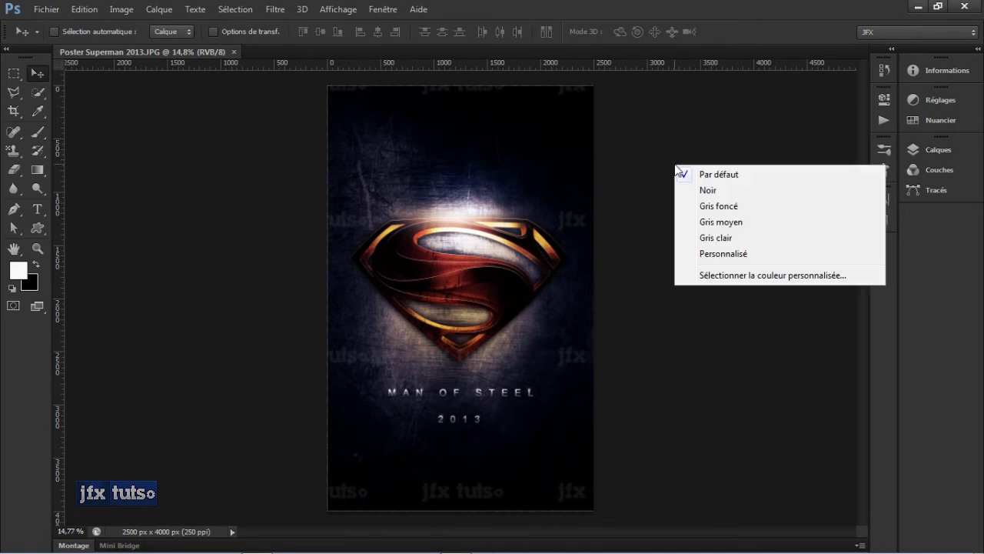
{"action": "left_click", "coordinate": [723, 206]}
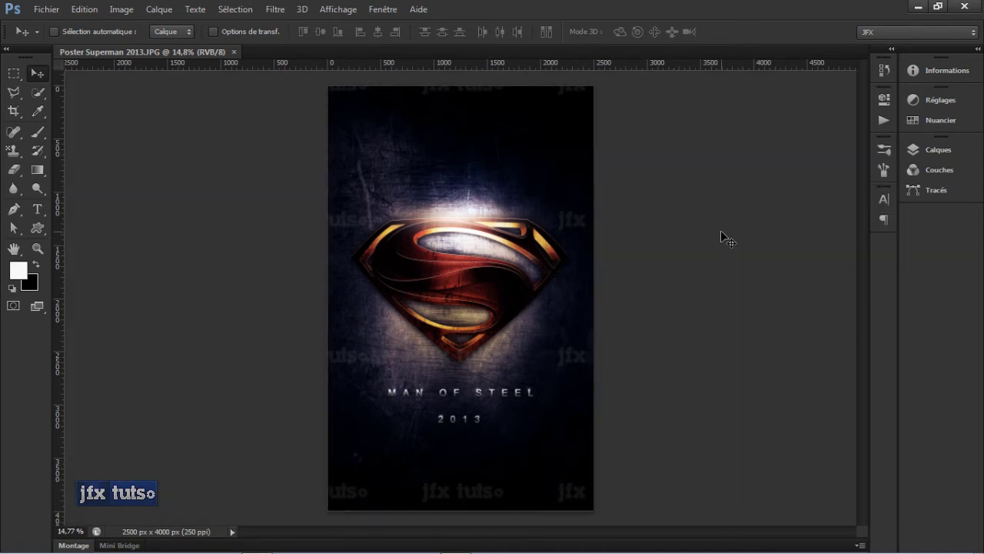
{"action": "right_click", "coordinate": [712, 213]}
{"action": "left_click", "coordinate": [741, 302]}
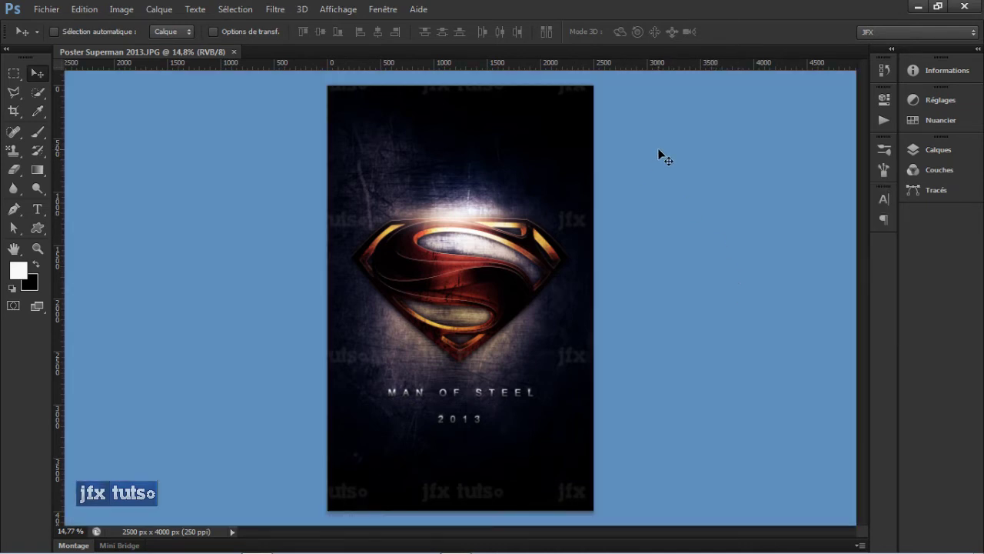
Step: Set the custom canvas background colour to blue #1675d3 and restore the Par défaut background
{"action": "right_click", "coordinate": [701, 144]}
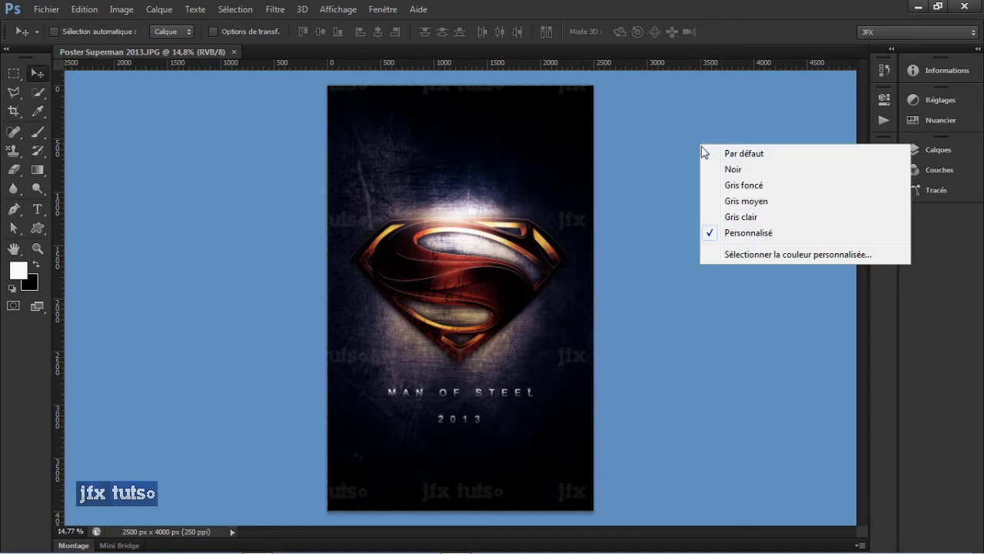
{"action": "left_click", "coordinate": [763, 255]}
{"action": "left_click_drag", "start_coordinate": [687, 250], "coordinate": [695, 280]}
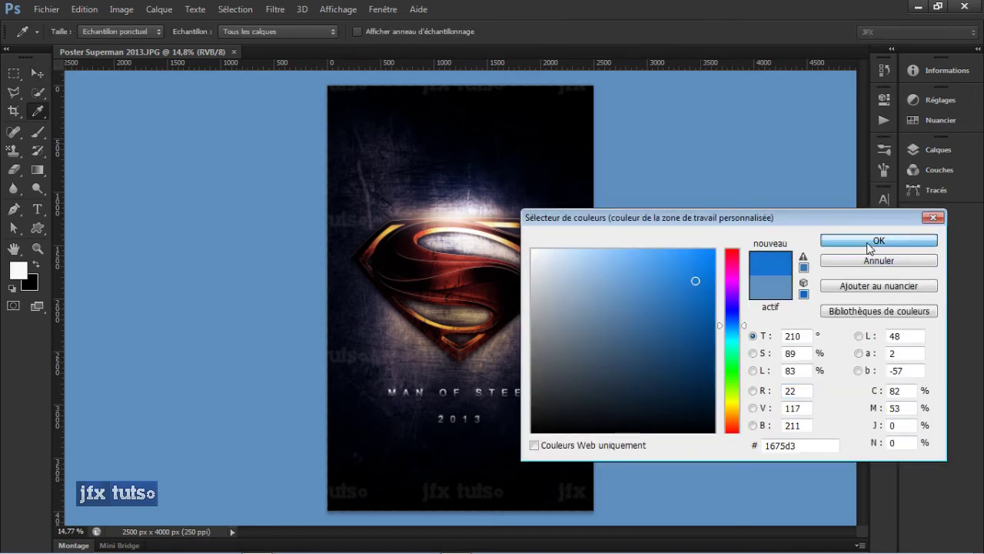
{"action": "left_click", "coordinate": [871, 243]}
{"action": "right_click", "coordinate": [739, 197]}
{"action": "left_click", "coordinate": [758, 206]}
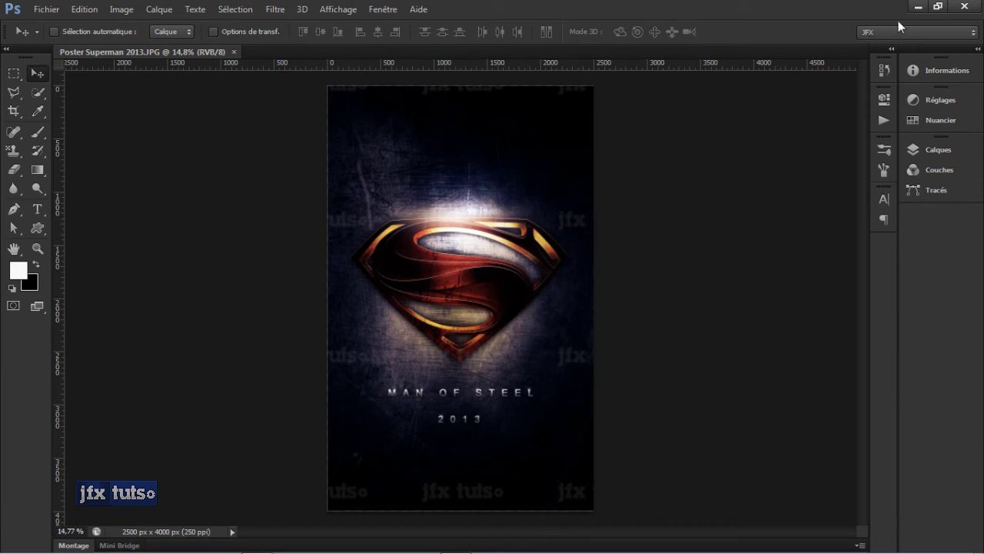
Step: Examine the available workspaces, the workspace management commands and the panels docked in the JFX workspace
{"action": "left_click", "coordinate": [926, 32]}
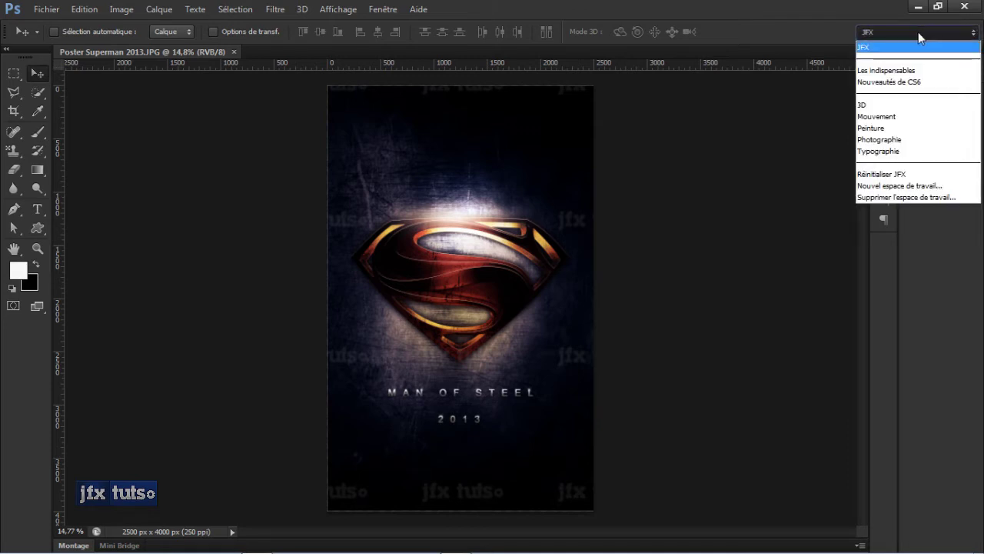
{"action": "left_click", "coordinate": [871, 48]}
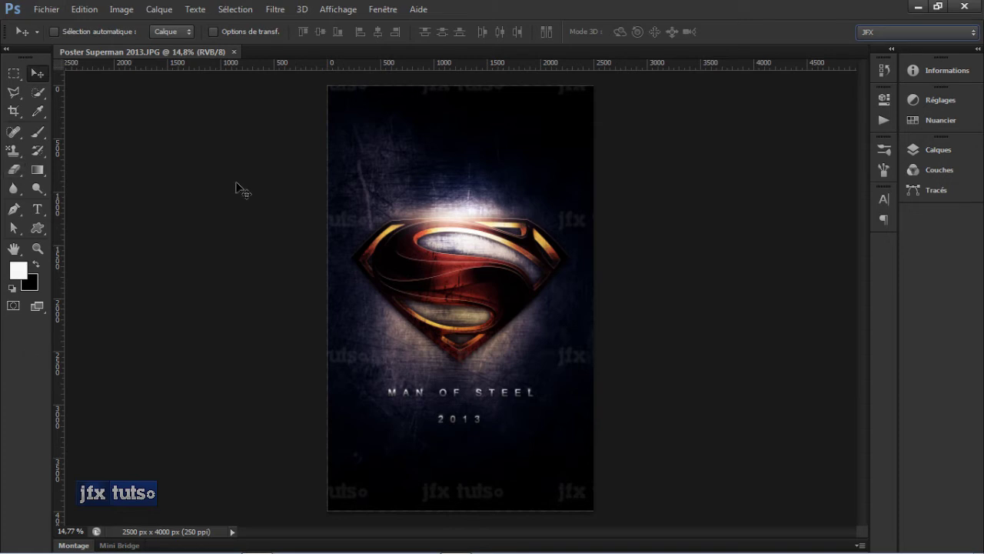
{"action": "left_click", "coordinate": [978, 49]}
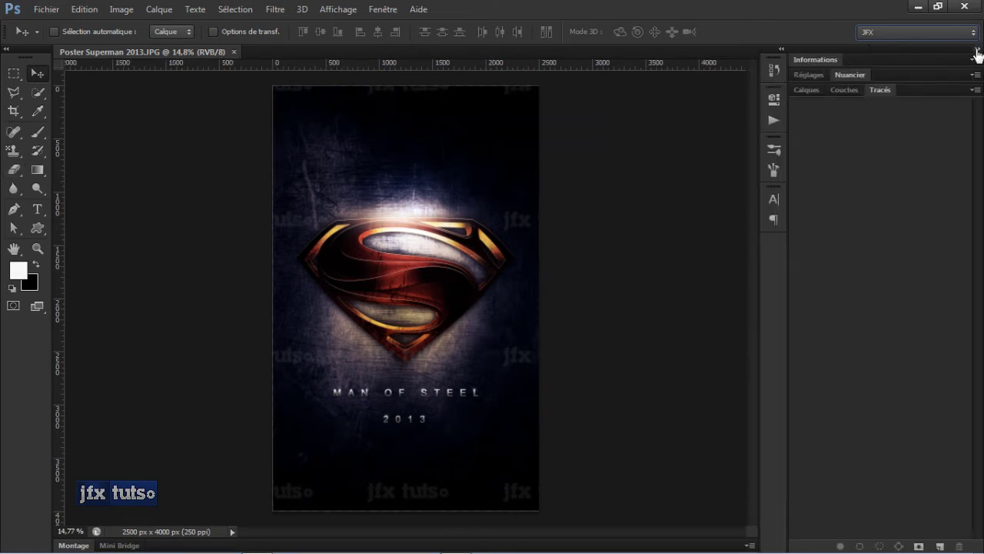
{"action": "left_click", "coordinate": [973, 51]}
{"action": "left_click", "coordinate": [934, 31]}
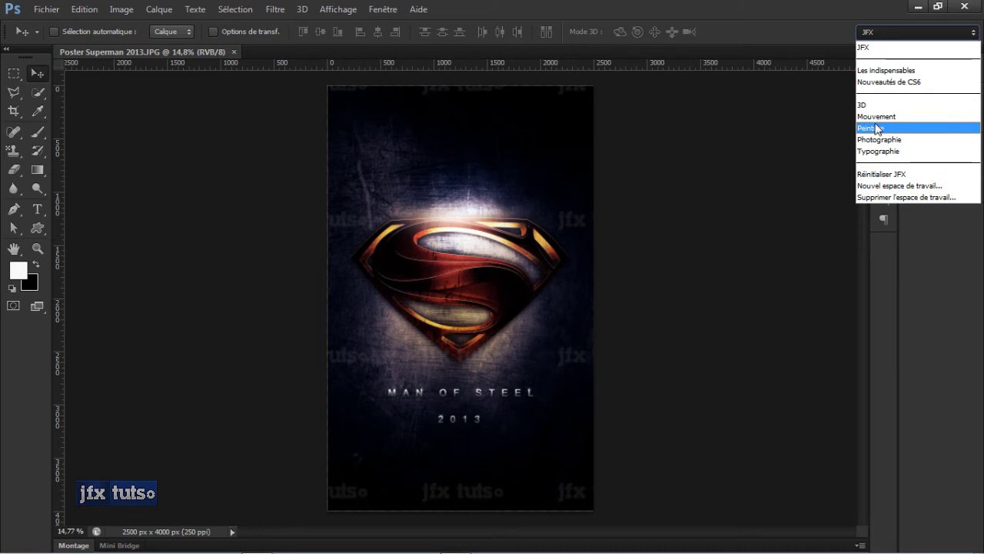
{"action": "left_click", "coordinate": [394, 14]}
{"action": "left_click", "coordinate": [392, 11]}
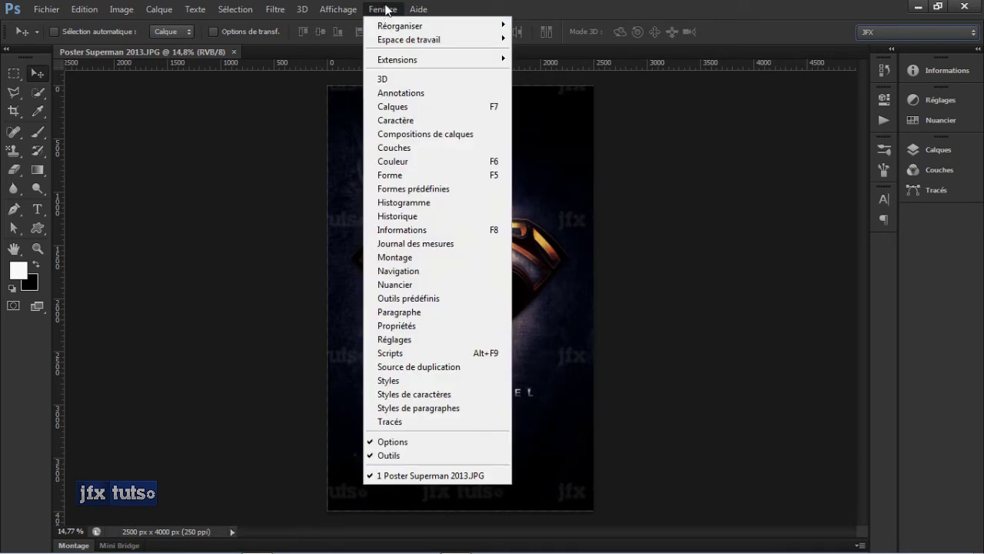
{"action": "mouse_move", "coordinate": [406, 40]}
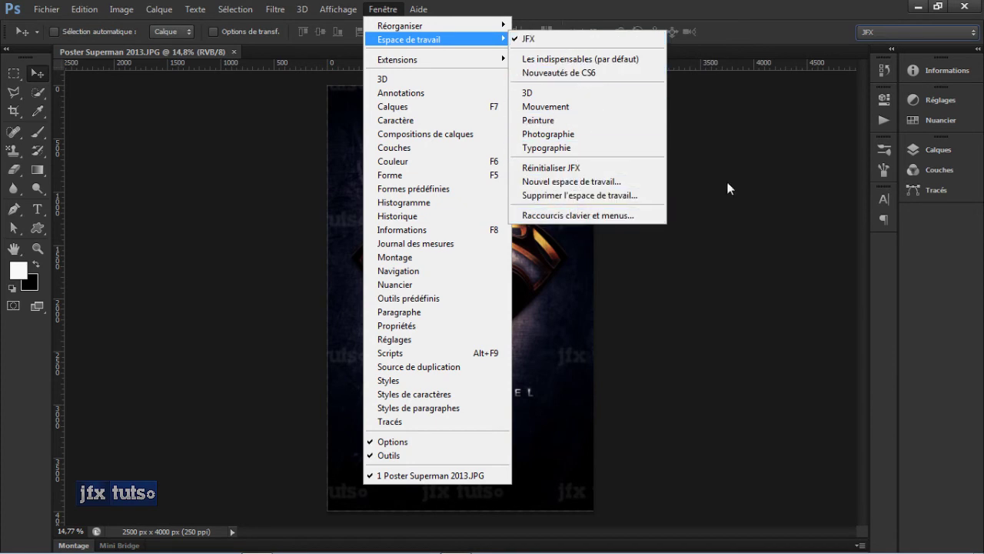
{"action": "left_click", "coordinate": [753, 159]}
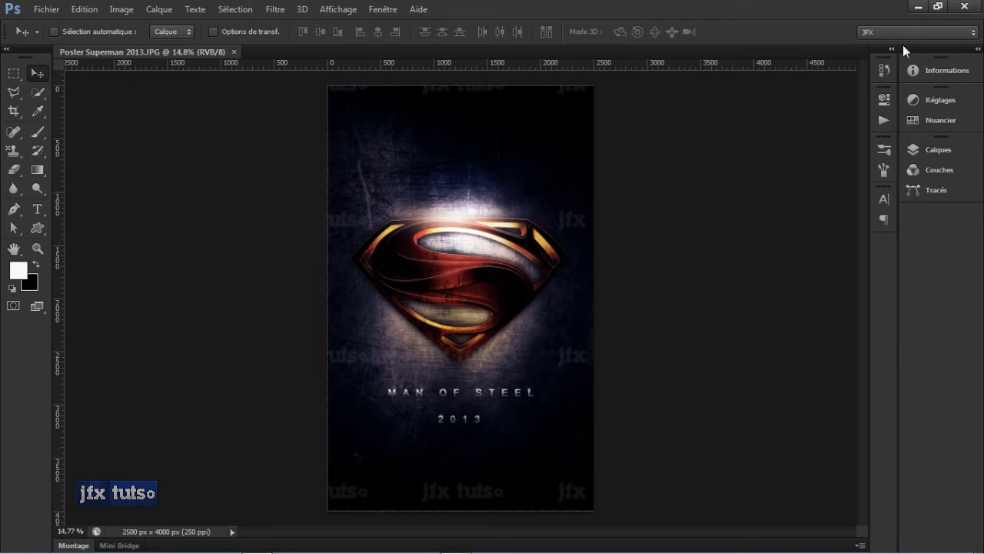
Step: Try restoring down and minimising the Photoshop window, and bring it back at full size
{"action": "left_click", "coordinate": [938, 7]}
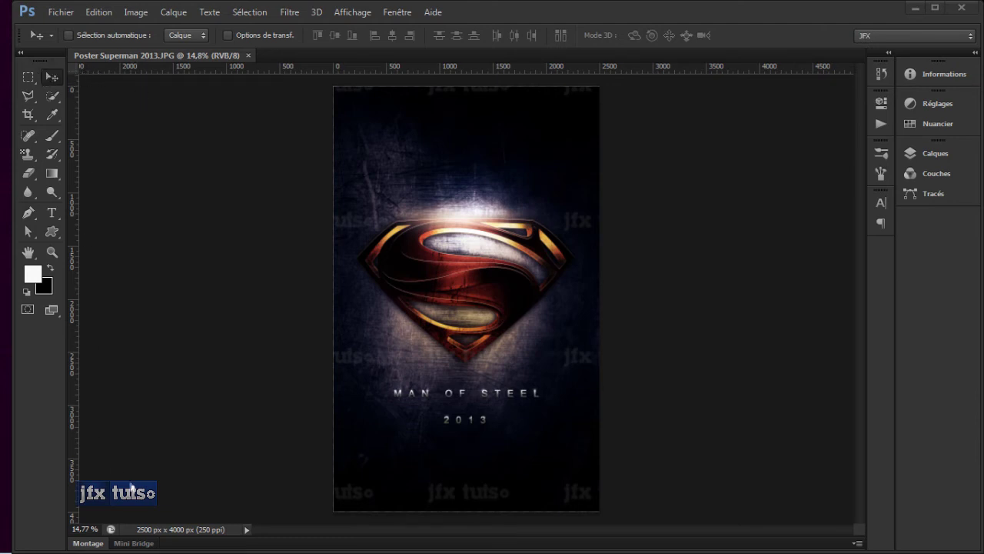
{"action": "left_click", "coordinate": [936, 8]}
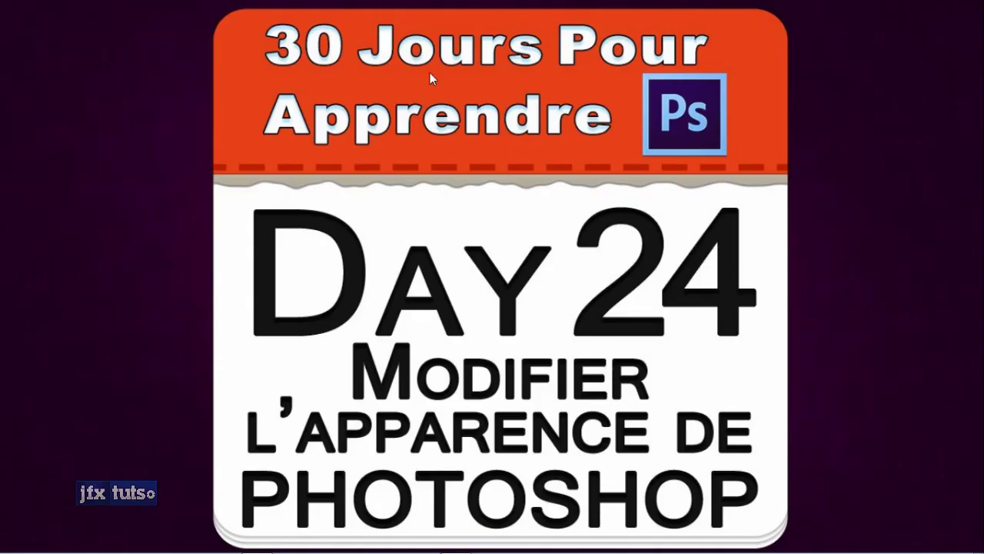
{"action": "mouse_move", "coordinate": [138, 546]}
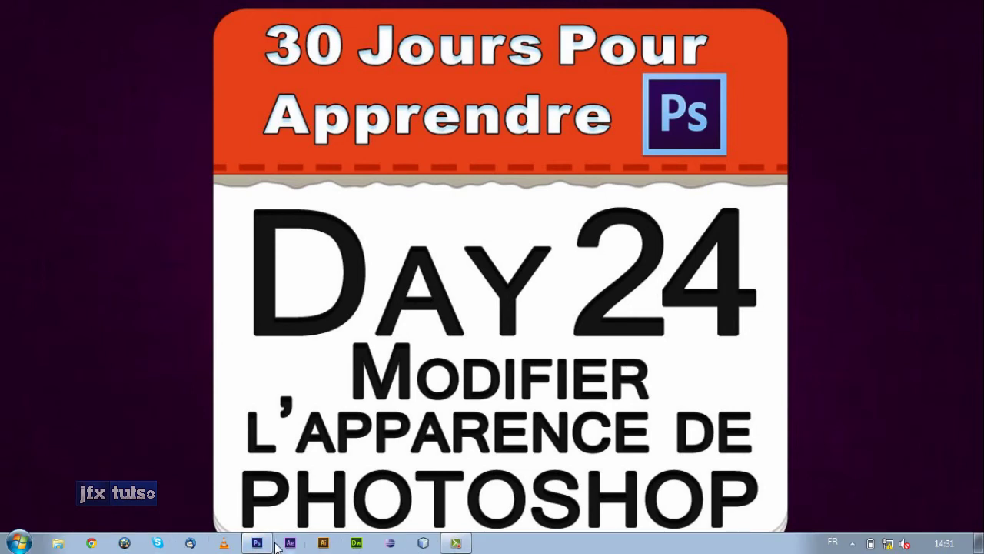
{"action": "mouse_move", "coordinate": [258, 548]}
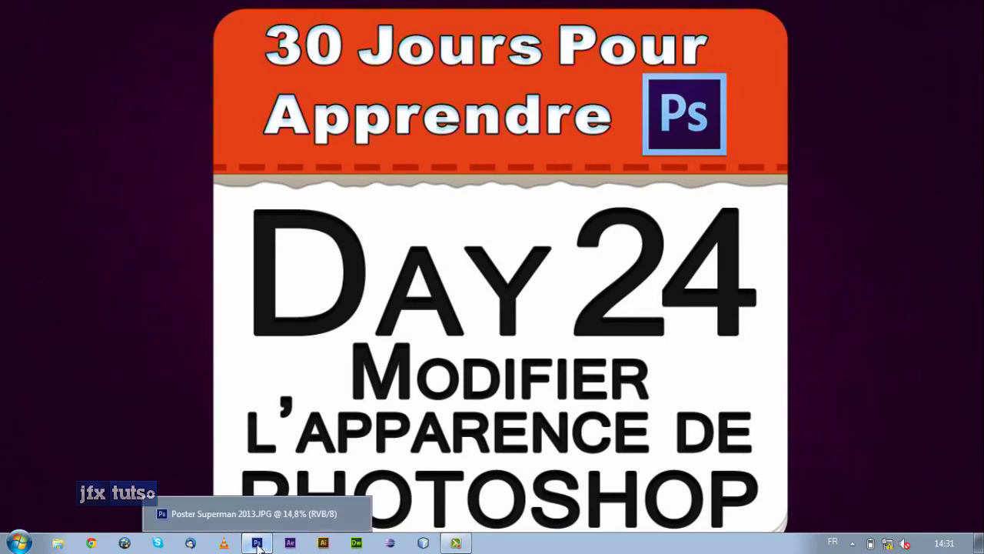
{"action": "left_click", "coordinate": [258, 543]}
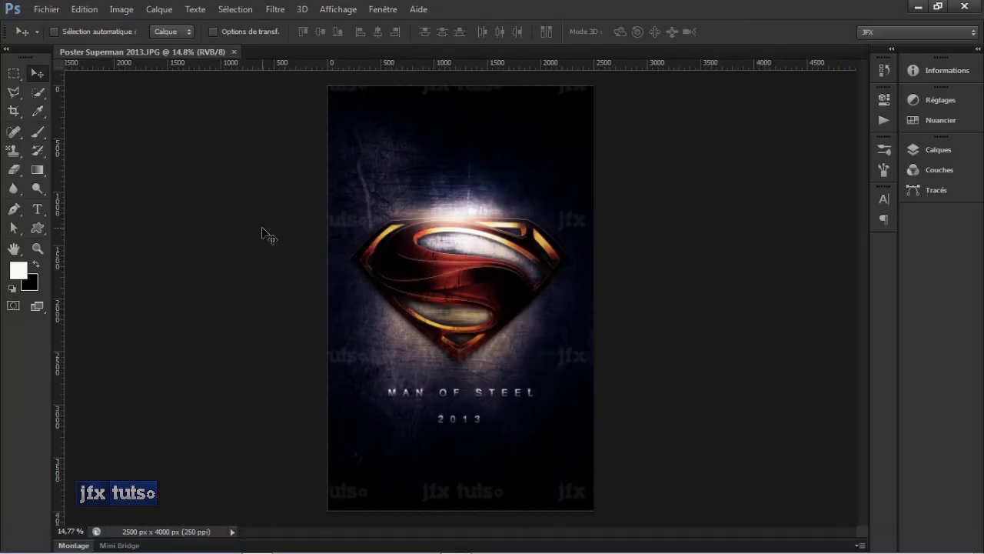
Step: Cycle through both full-screen modes to compare their layouts and return to the standard window
{"action": "key", "text": "f"}
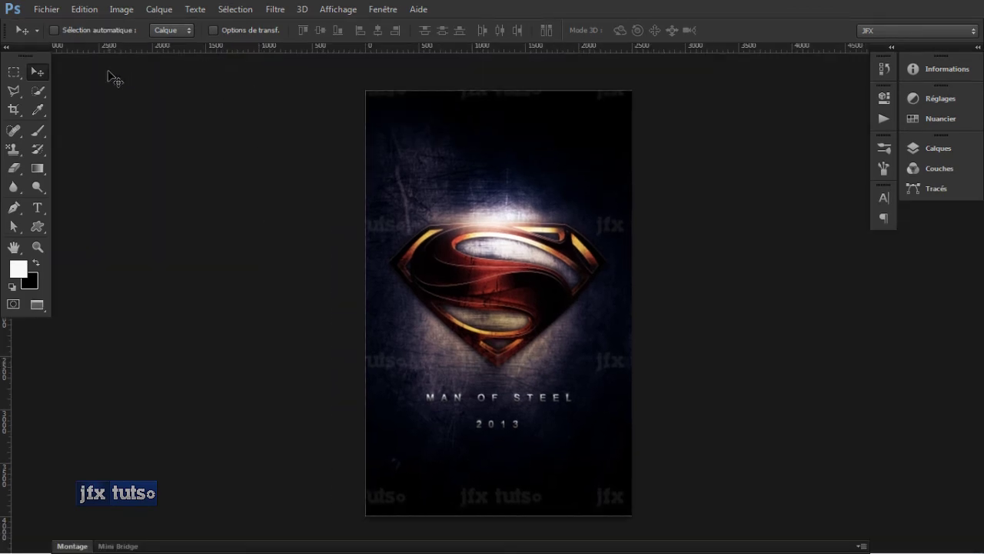
{"action": "key", "text": "f"}
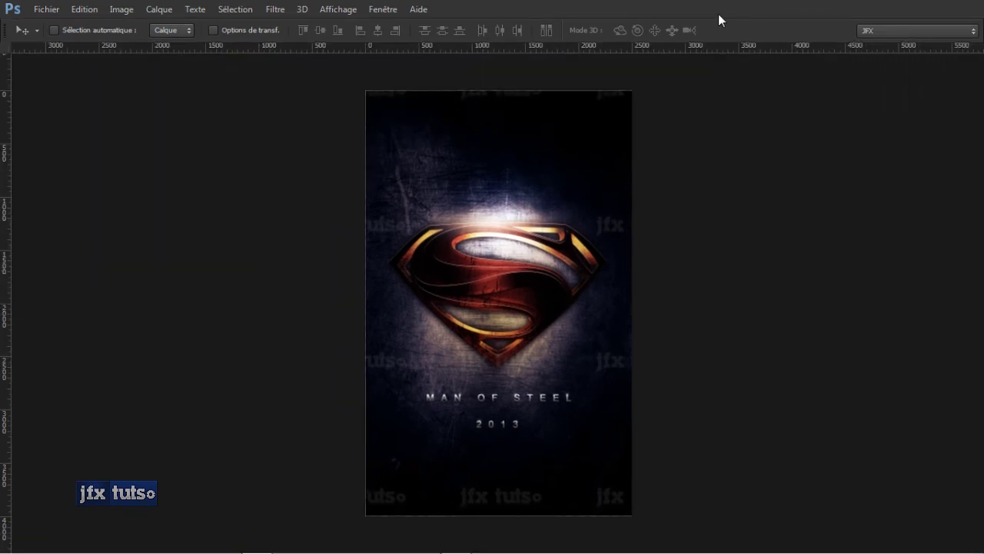
{"action": "key", "text": "f"}
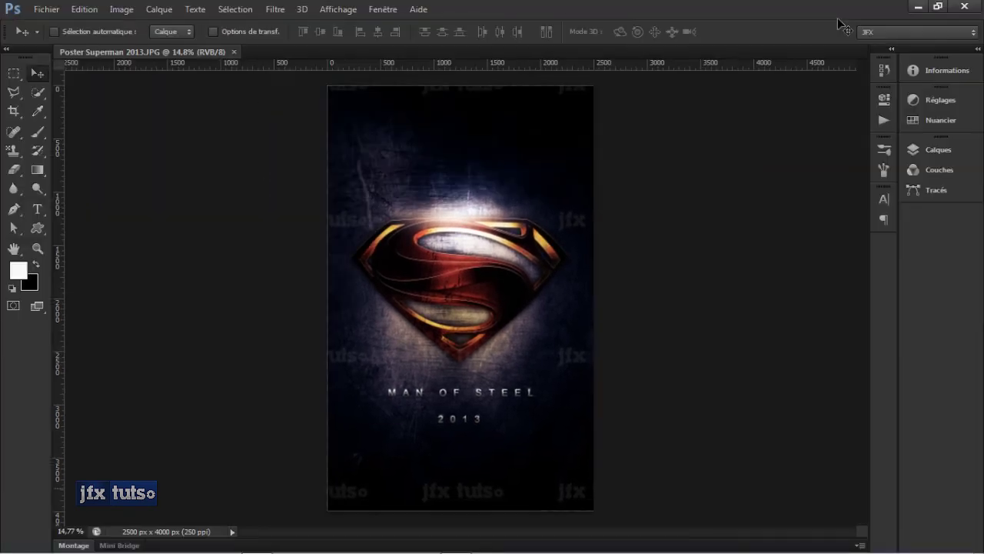
{"action": "left_click", "coordinate": [919, 8]}
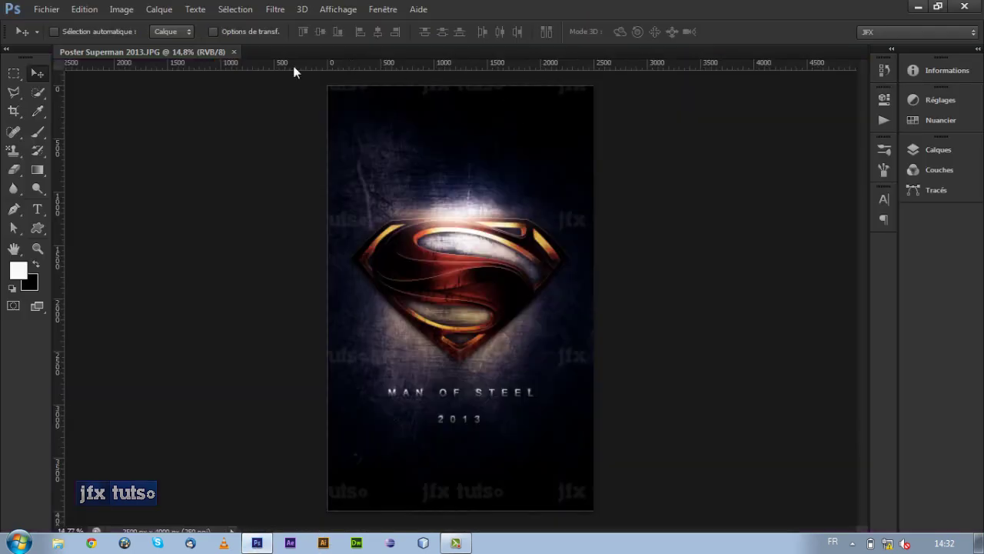
{"action": "left_click", "coordinate": [378, 14]}
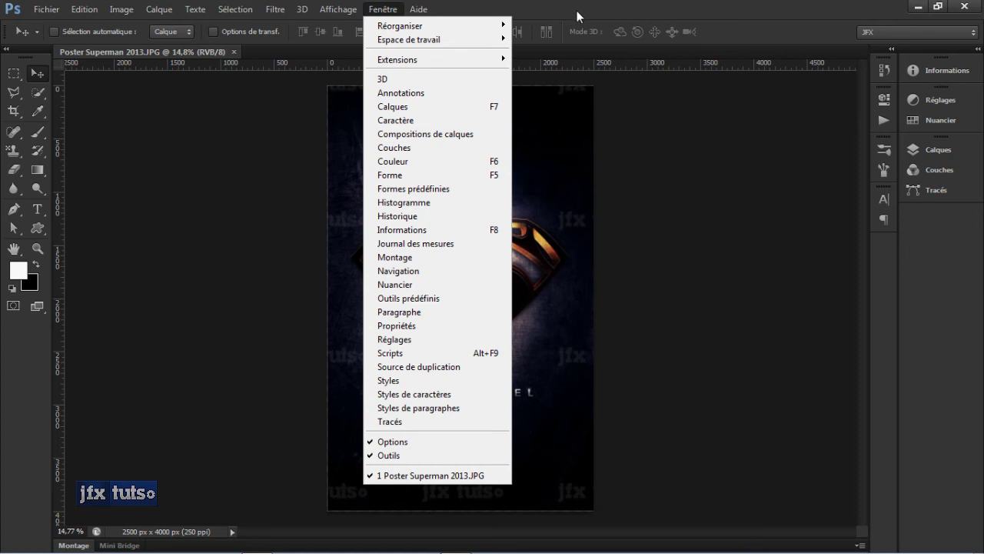
{"action": "left_click", "coordinate": [805, 18]}
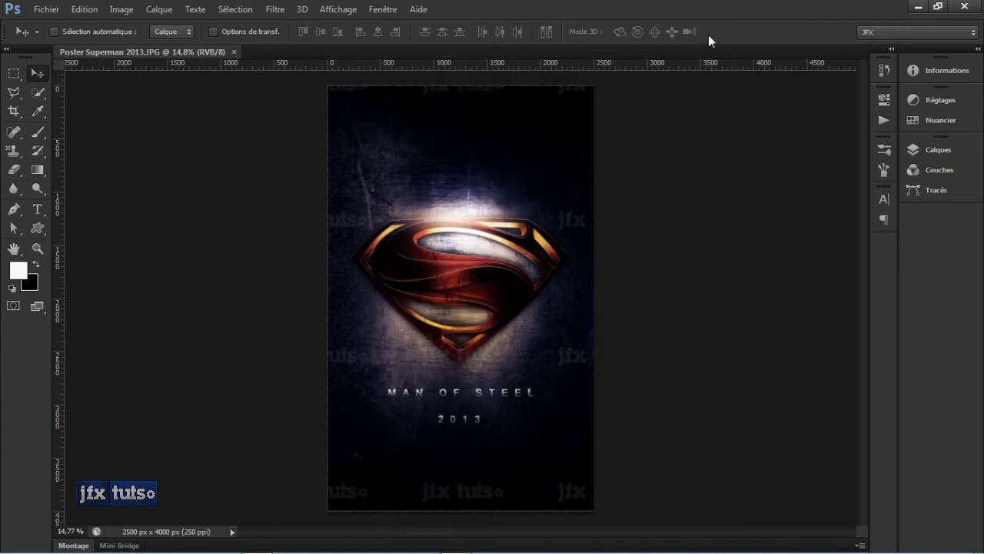
{"action": "scroll", "coordinate": [694, 140], "scroll_direction": "down", "scroll_amount": 2}
{"action": "scroll", "coordinate": [694, 141], "scroll_direction": "up", "scroll_amount": 3}
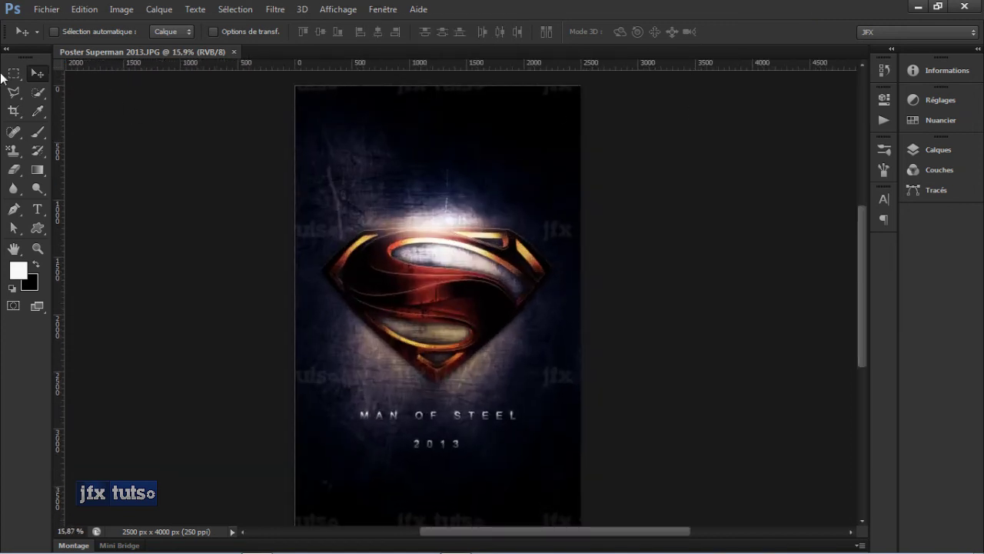
{"action": "left_click_drag", "start_coordinate": [21, 51], "coordinate": [59, 70]}
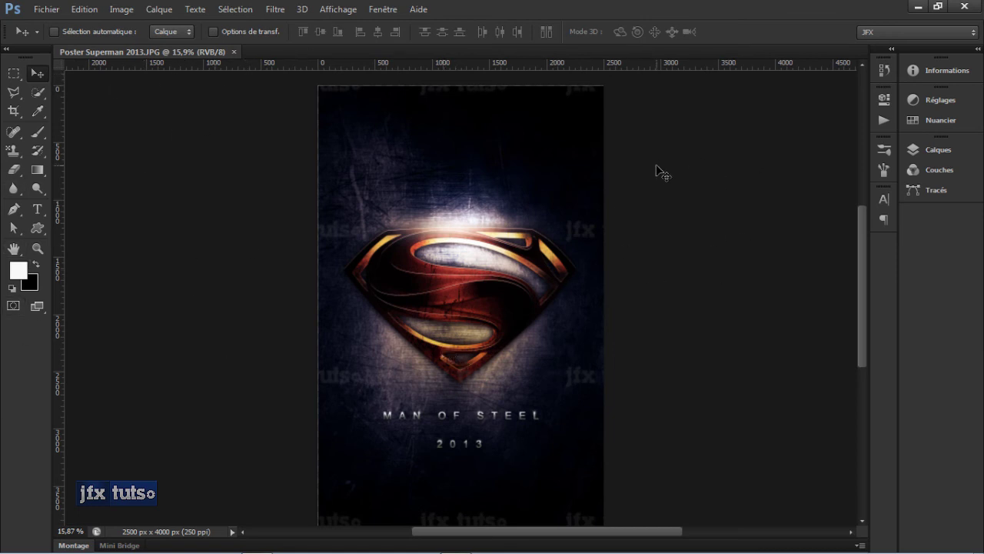
{"action": "scroll", "coordinate": [568, 472], "scroll_direction": "down", "scroll_amount": 2}
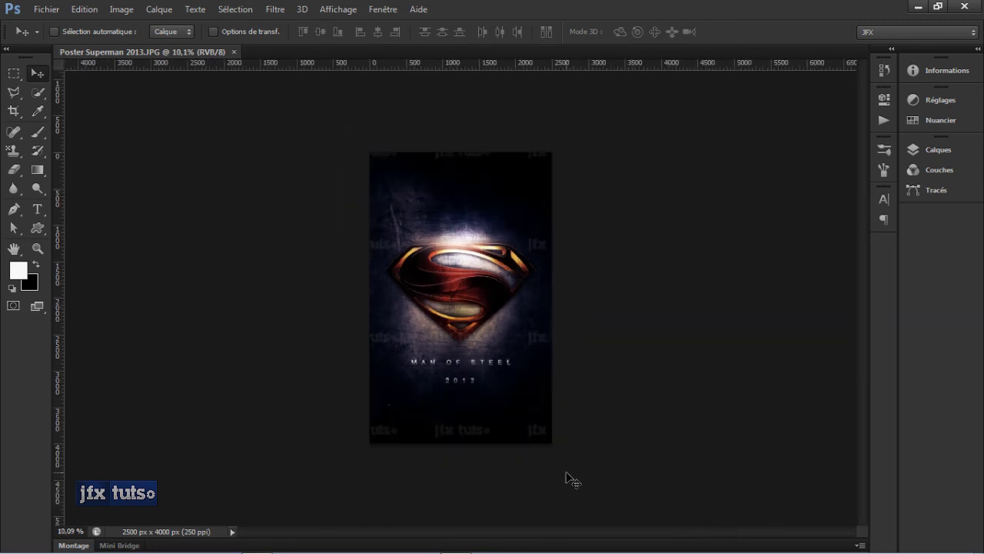
{"action": "scroll", "coordinate": [567, 472], "scroll_direction": "up", "scroll_amount": 2}
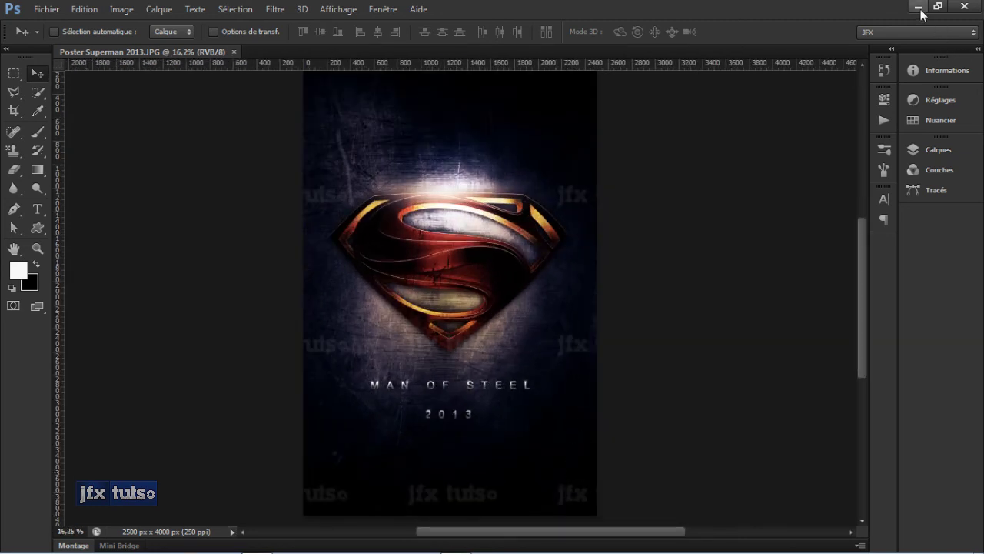